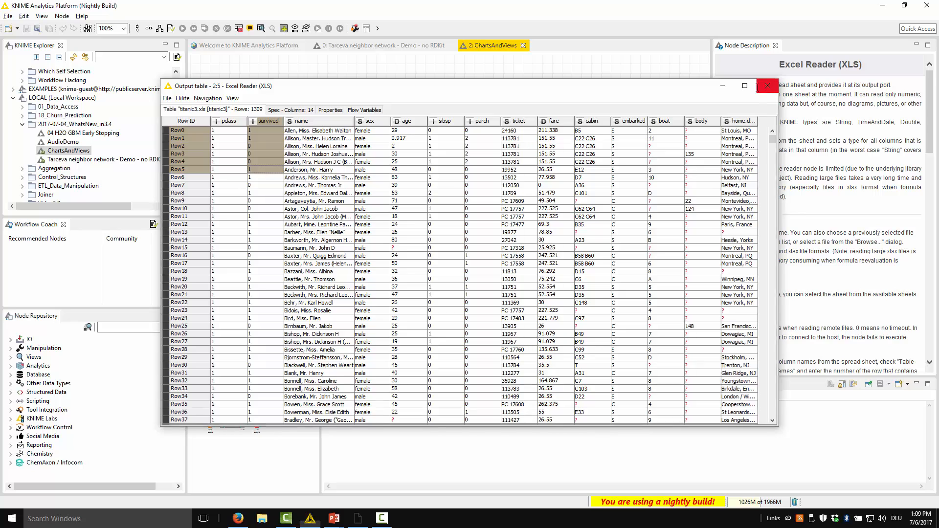
Step: Close the Excel Reader output table and open the inner workflow of the Survival Rate Viz node
{"action": "left_click", "coordinate": [766, 86]}
{"action": "left_click", "coordinate": [320, 195]}
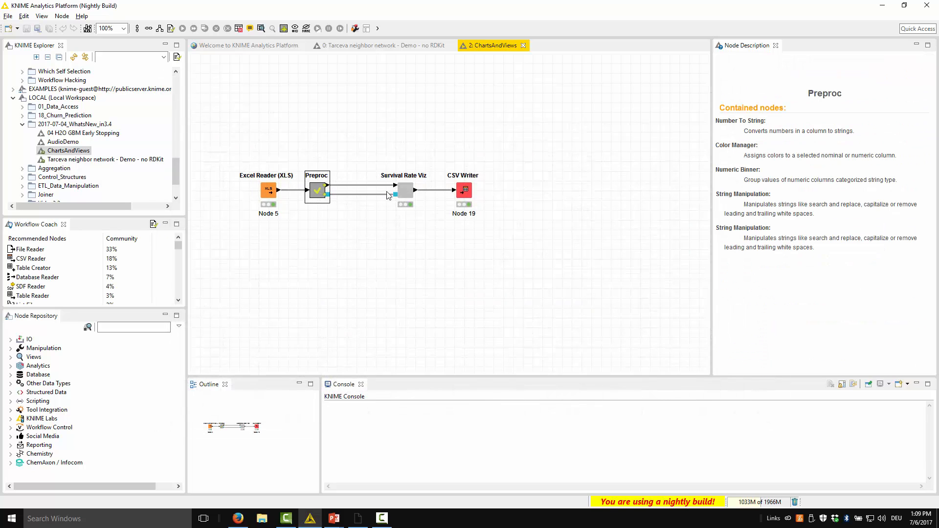
{"action": "left_click", "coordinate": [403, 195]}
{"action": "left_click", "coordinate": [412, 247]}
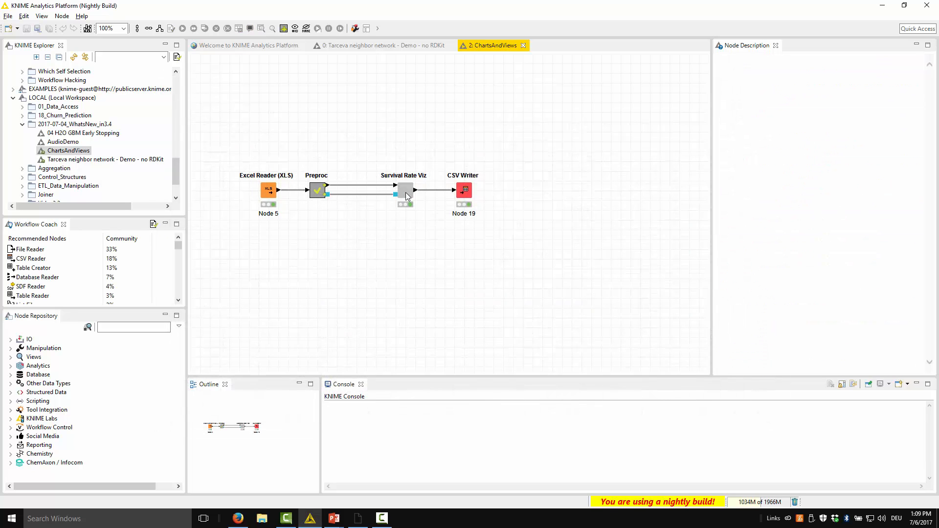
{"action": "left_click", "coordinate": [405, 194]}
{"action": "left_click", "coordinate": [410, 228]}
{"action": "left_click", "coordinate": [405, 196]}
{"action": "left_click", "coordinate": [406, 194], "text": "ctrl"}
{"action": "double_click", "coordinate": [405, 195], "text": "ctrl"}
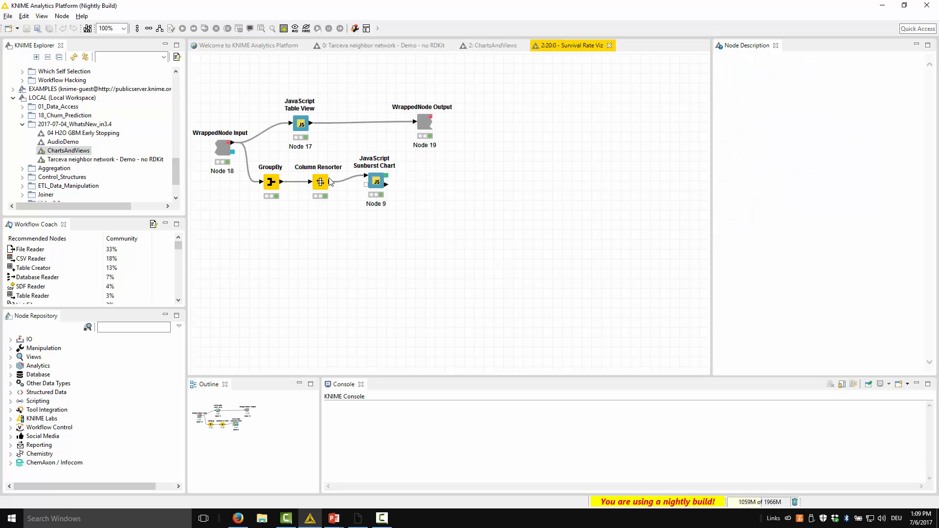
Step: Open the interactive view of the JavaScript Sunburst Chart node
{"action": "left_click", "coordinate": [380, 184]}
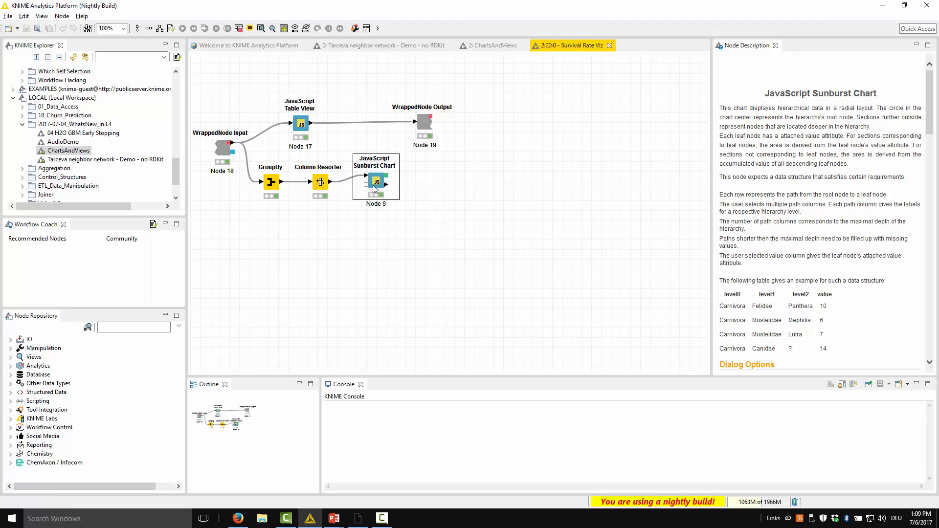
{"action": "right_click", "coordinate": [380, 186]}
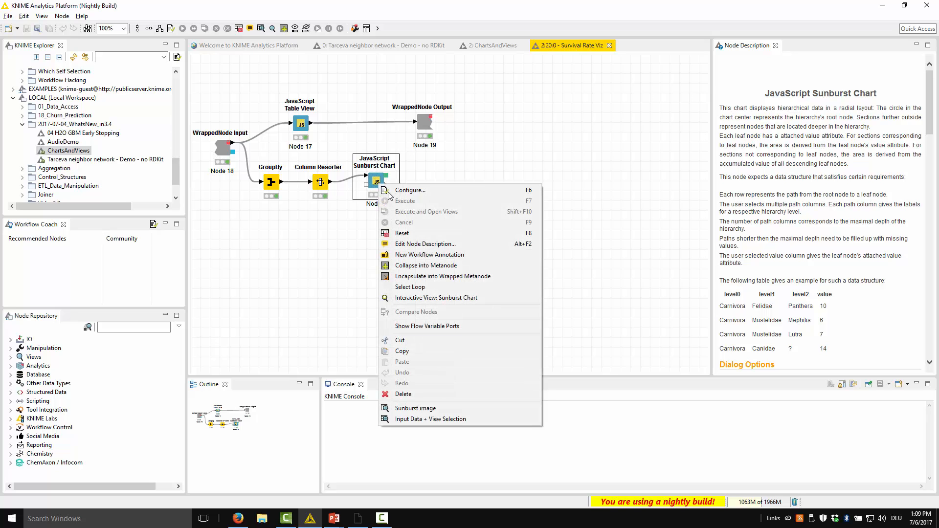
{"action": "left_click", "coordinate": [436, 297]}
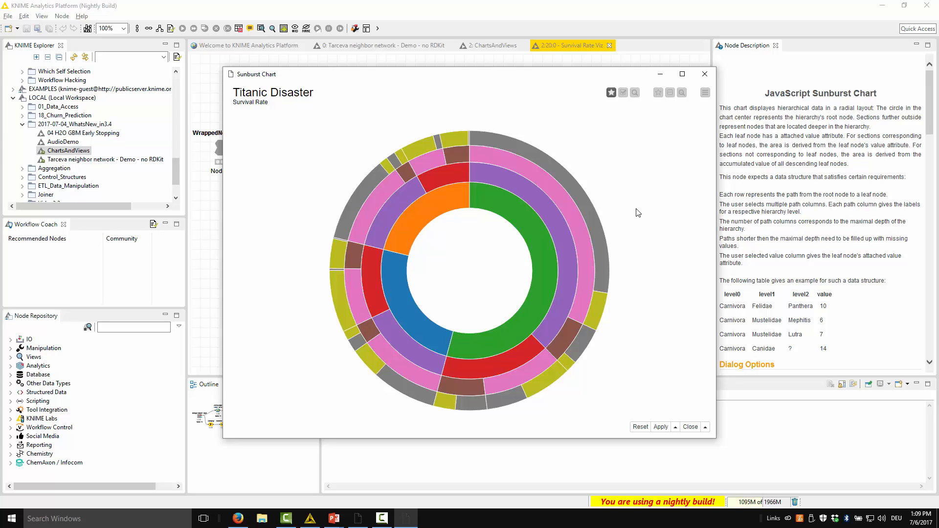
Step: Examine the sunburst segments by passenger class, sex and kids, and close the chart discarding its view changes
{"action": "mouse_move", "coordinate": [429, 221]}
{"action": "mouse_move", "coordinate": [523, 208]}
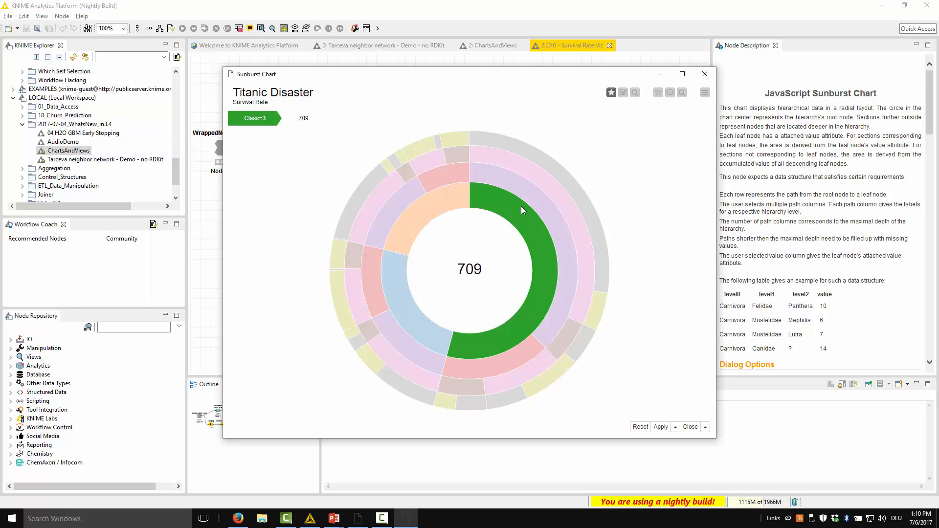
{"action": "mouse_move", "coordinate": [404, 206]}
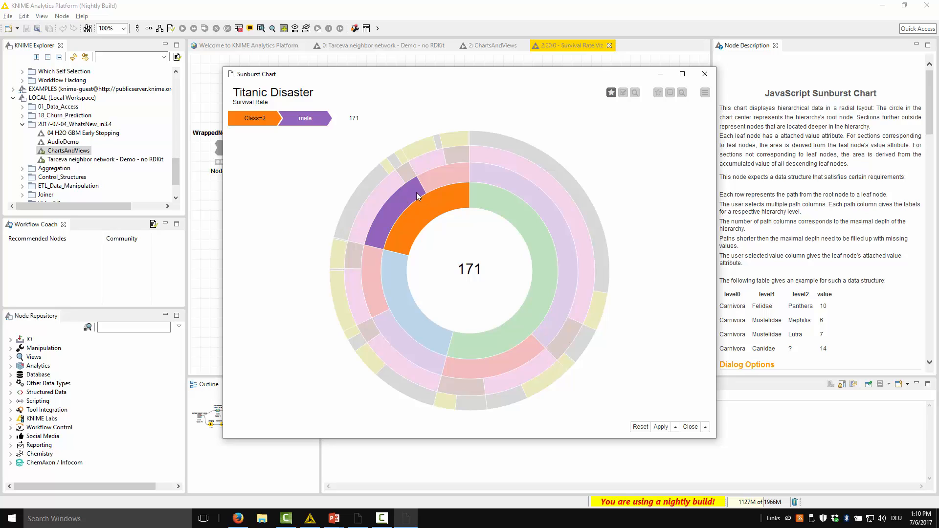
{"action": "mouse_move", "coordinate": [446, 186]}
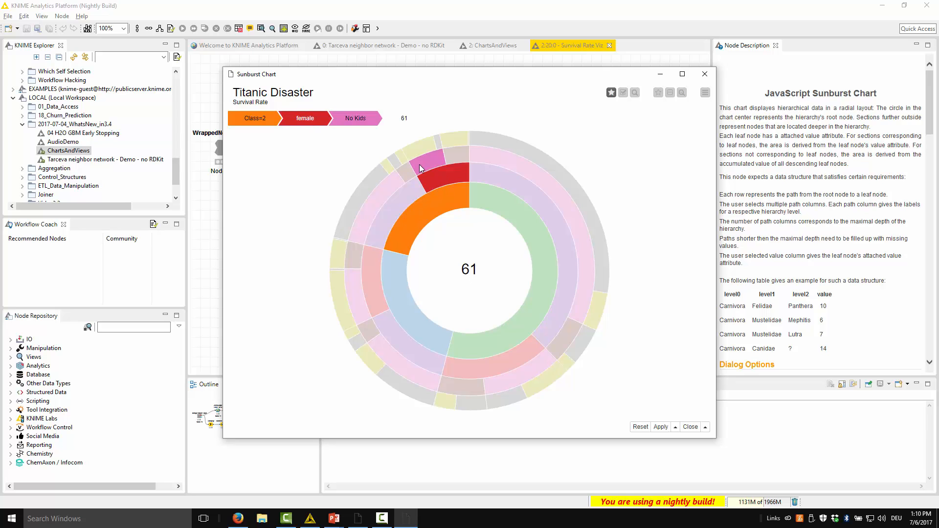
{"action": "mouse_move", "coordinate": [428, 169]}
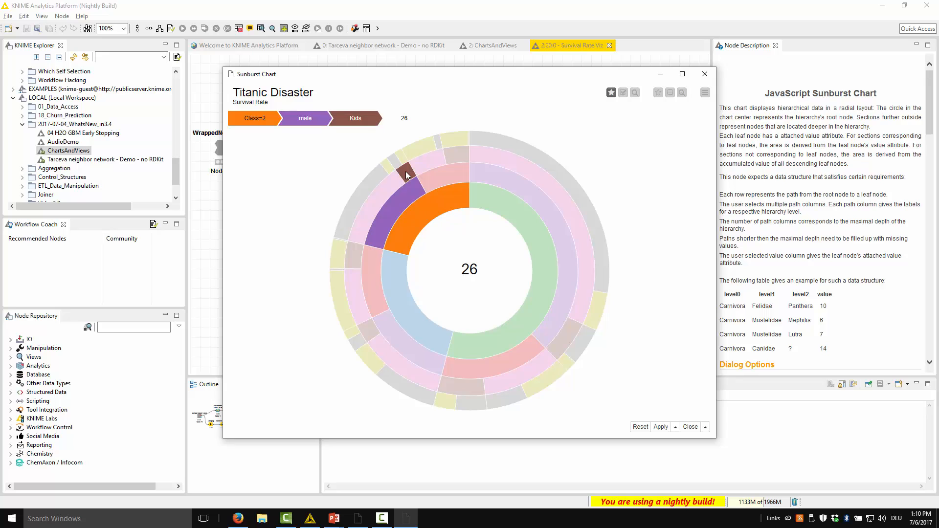
{"action": "mouse_move", "coordinate": [413, 151]}
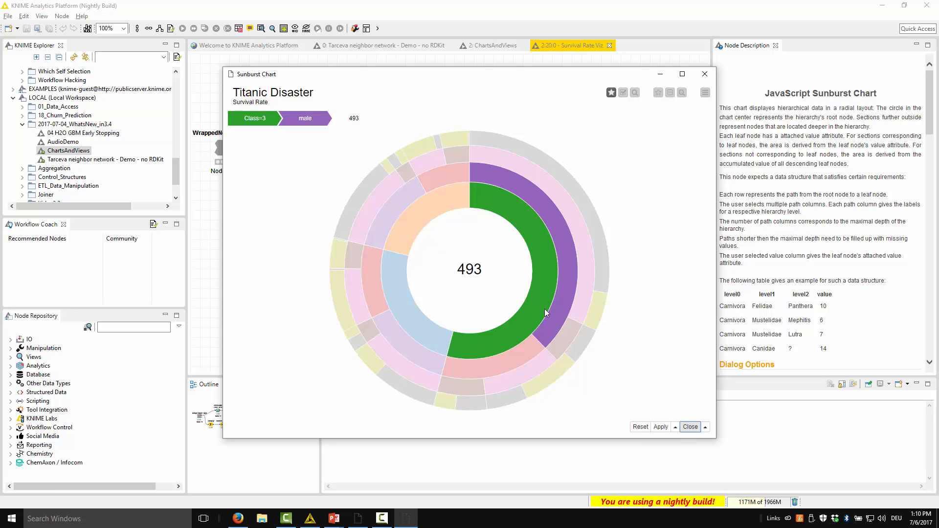
{"action": "left_click", "coordinate": [690, 427]}
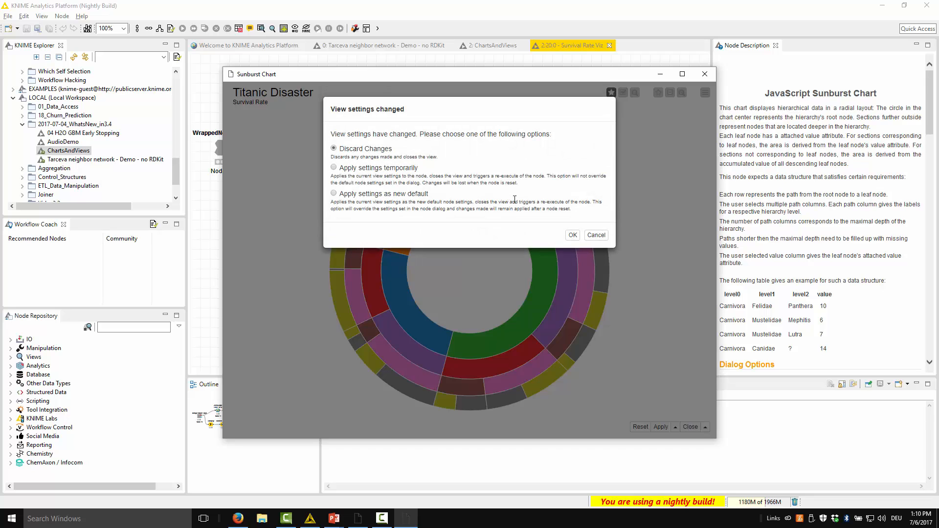
{"action": "left_click", "coordinate": [575, 236]}
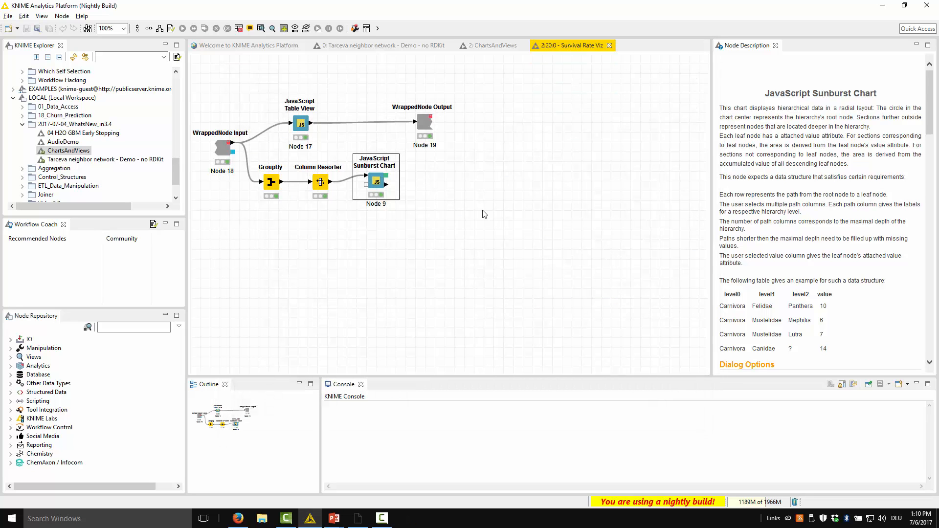
Step: Return to the ChartsAndViews workflow and open the interactive view of Survival Rate Viz in a maximized window
{"action": "key", "text": "ctrl+w"}
{"action": "left_click", "coordinate": [420, 255]}
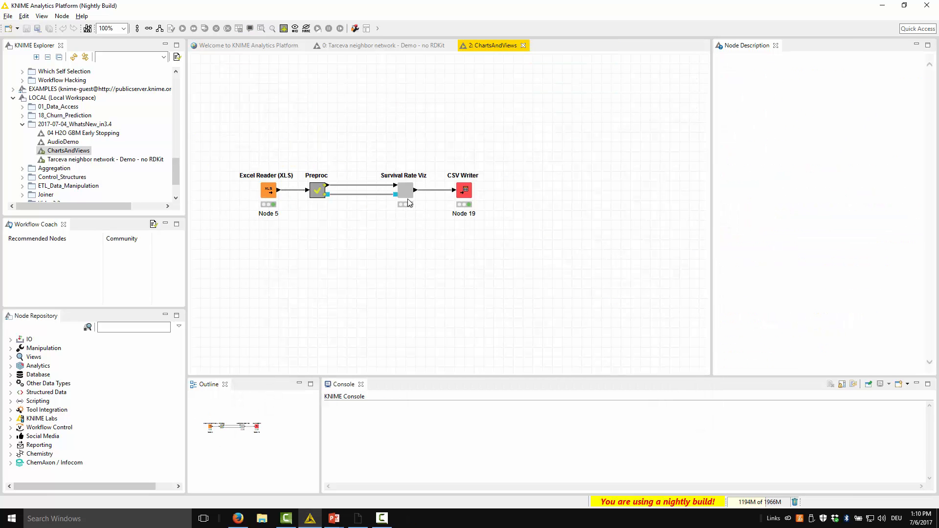
{"action": "right_click", "coordinate": [406, 191]}
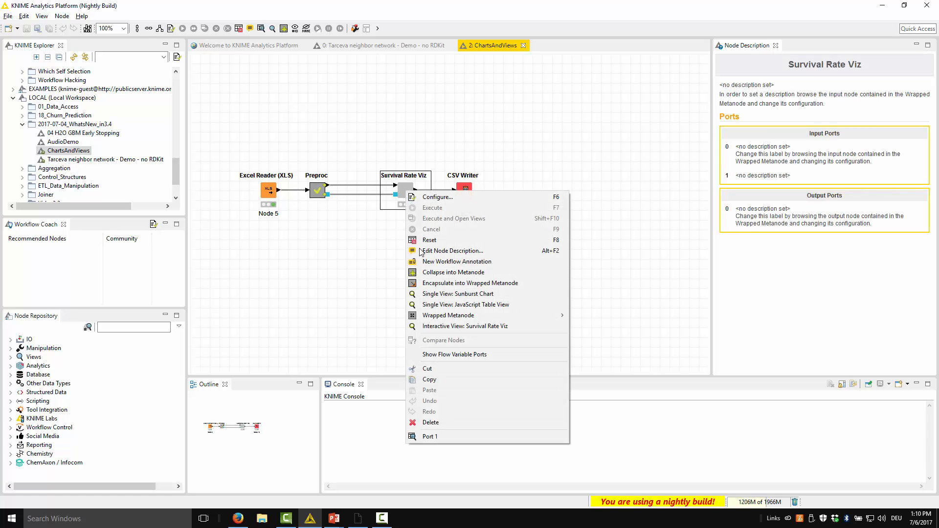
{"action": "left_click", "coordinate": [440, 326]}
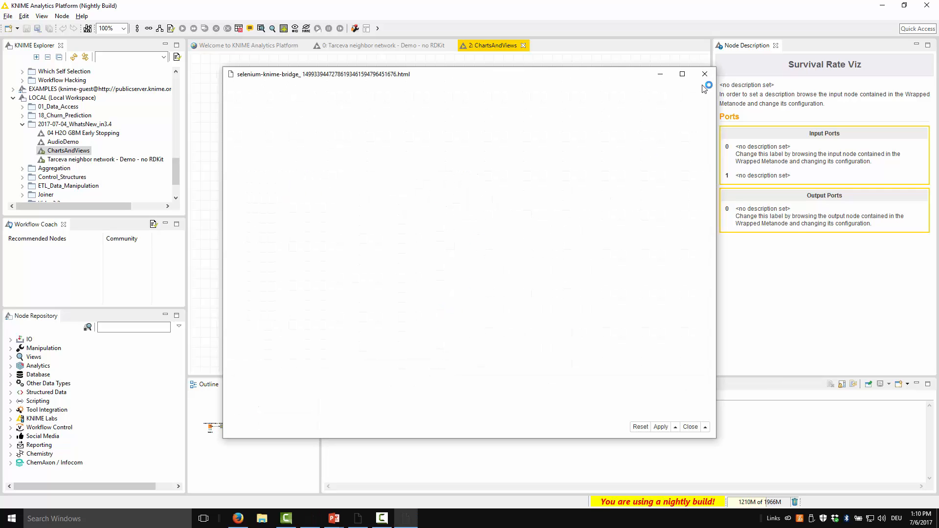
{"action": "left_click", "coordinate": [681, 73]}
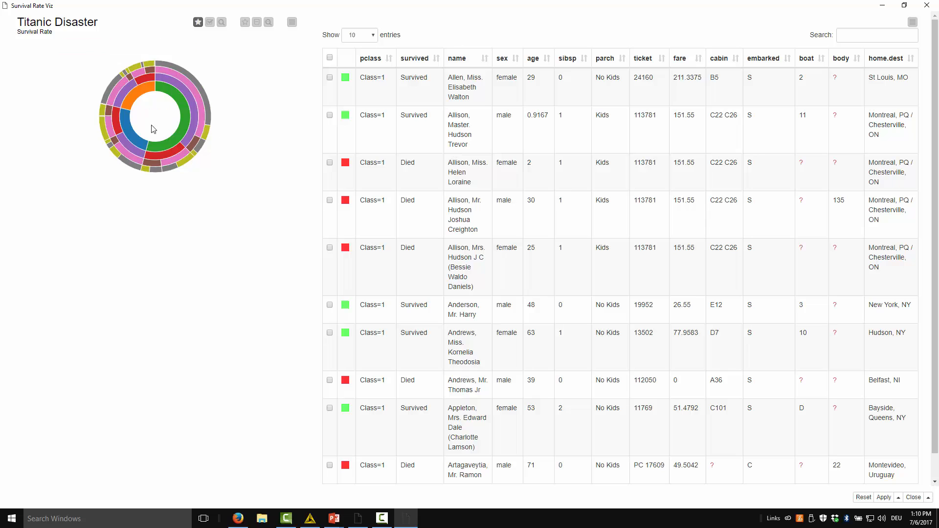
Step: Select the Class=1 female segment in the sunburst chart and limit the table to the selected rows
{"action": "mouse_move", "coordinate": [130, 134]}
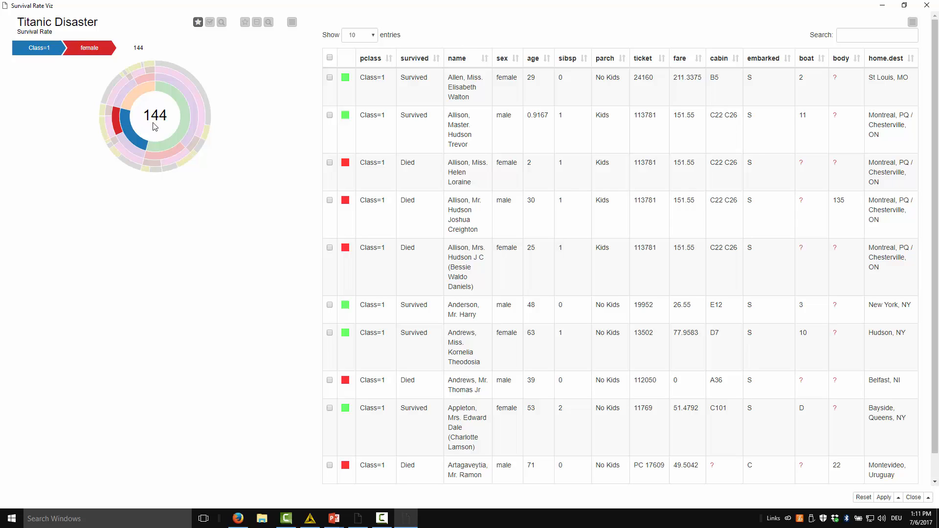
{"action": "left_click", "coordinate": [210, 23]}
{"action": "left_click", "coordinate": [110, 132]}
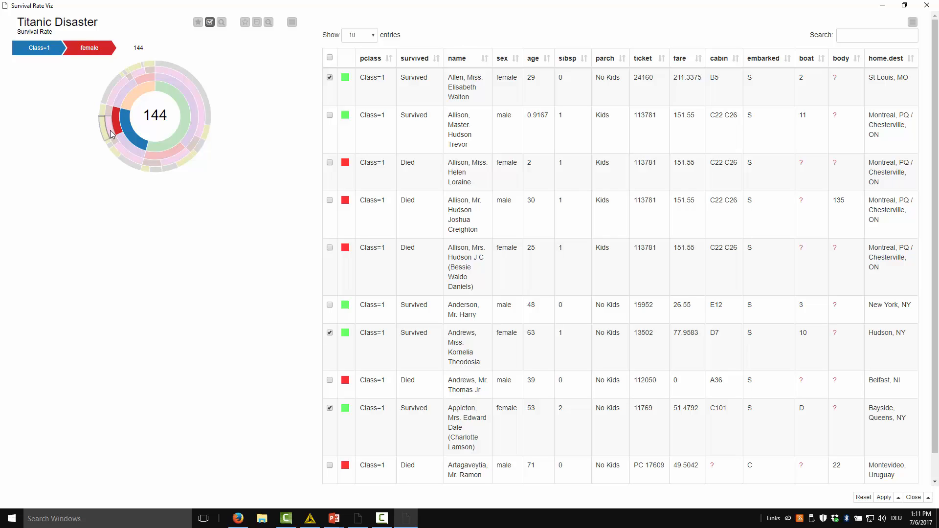
{"action": "left_click", "coordinate": [118, 129]}
{"action": "left_click", "coordinate": [912, 22]}
{"action": "left_click", "coordinate": [893, 37]}
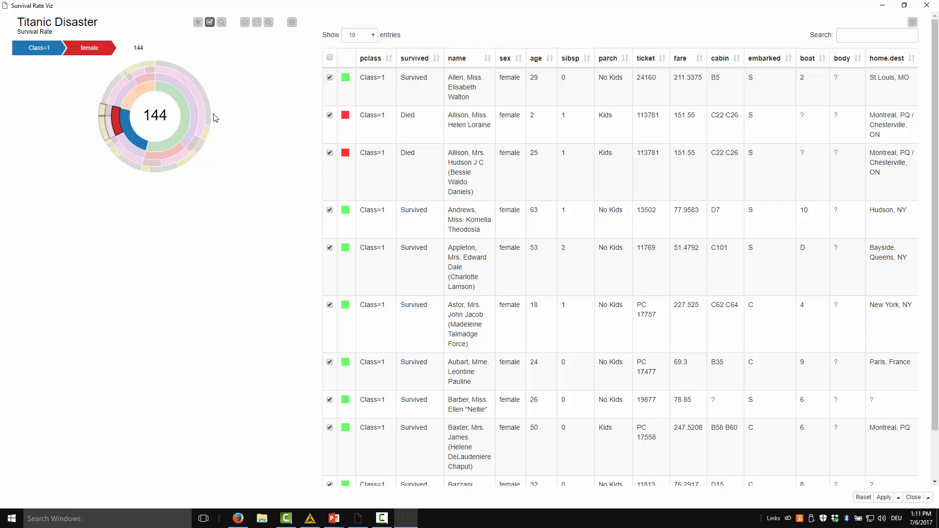
Step: Clear the sunburst chart's highlight and zoom into the Class=1 female segment
{"action": "left_click", "coordinate": [245, 22]}
{"action": "left_click", "coordinate": [221, 22]}
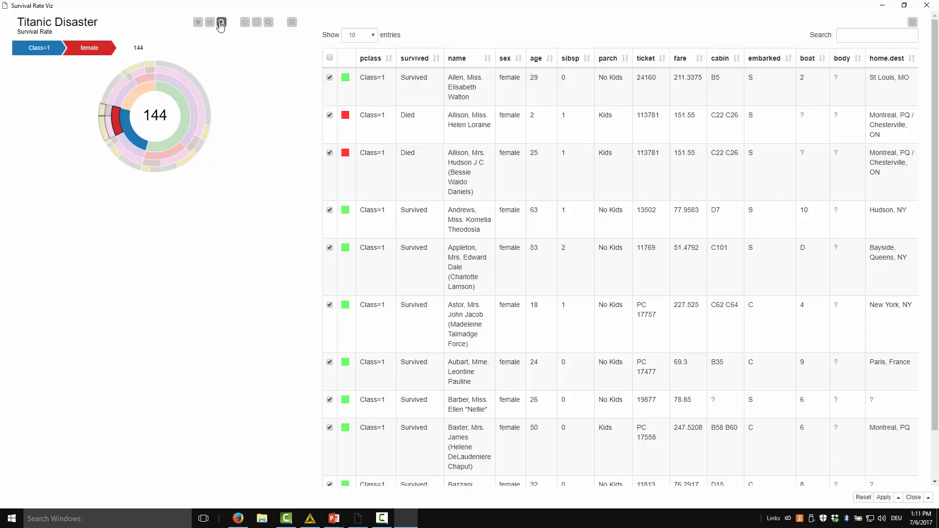
{"action": "left_click", "coordinate": [119, 125]}
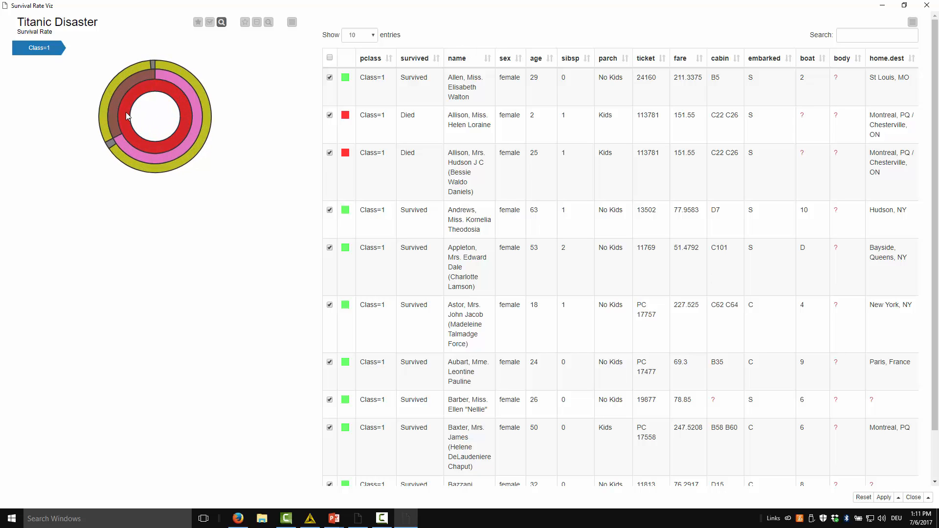
Step: Select the Kids and No Kids segments and their survival subsegments one after another to compare the passenger rows, and close the view
{"action": "left_click", "coordinate": [209, 22]}
{"action": "left_click", "coordinate": [126, 84]}
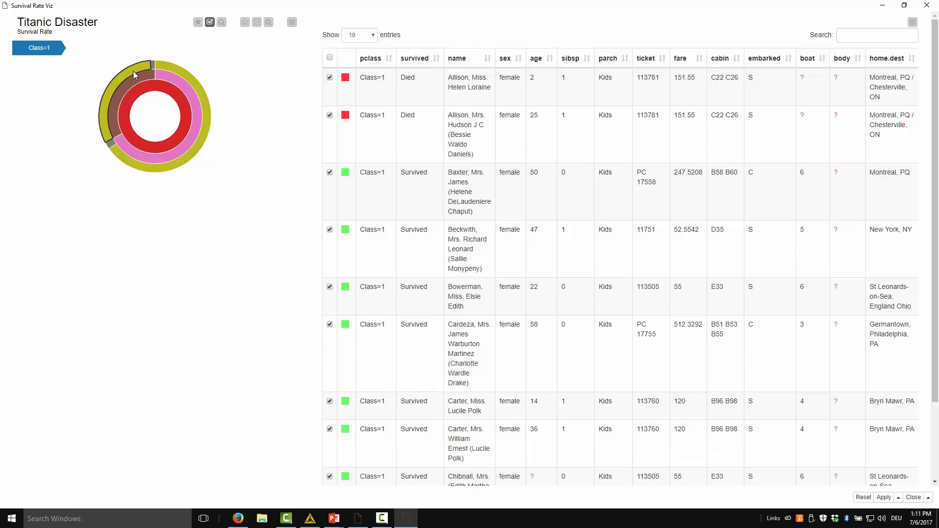
{"action": "left_click", "coordinate": [133, 72]}
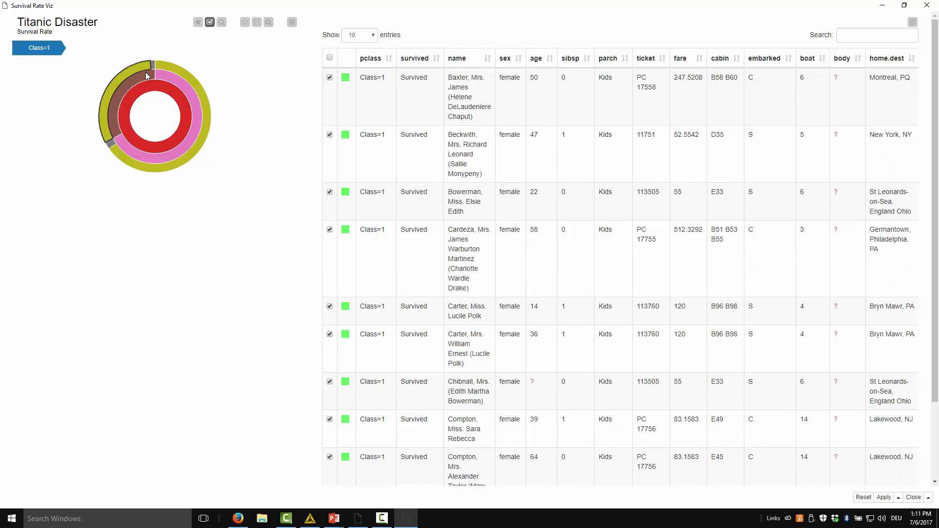
{"action": "left_click", "coordinate": [164, 74]}
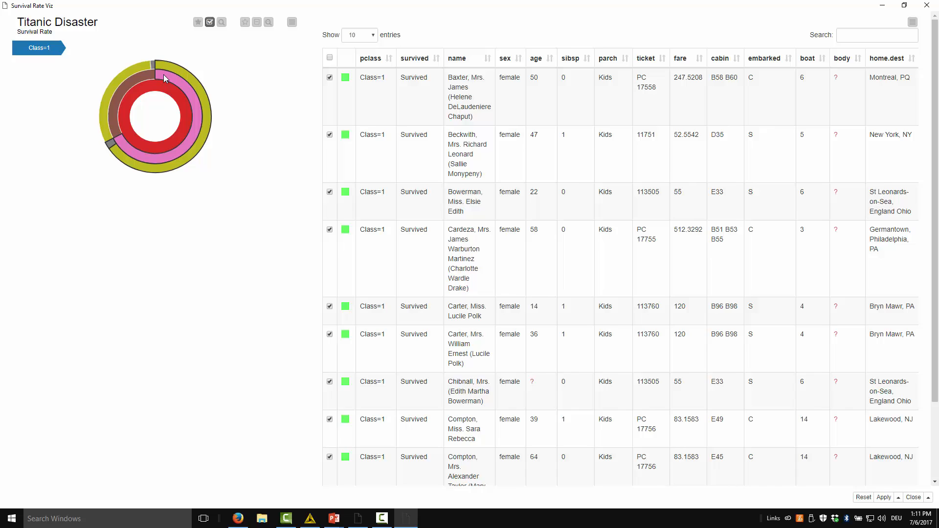
{"action": "left_click", "coordinate": [110, 144]}
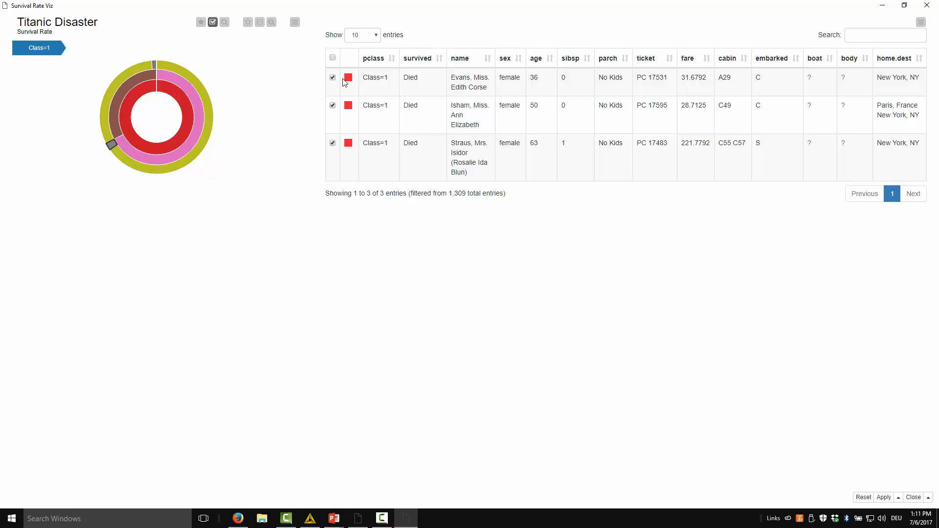
{"action": "left_click", "coordinate": [142, 148]}
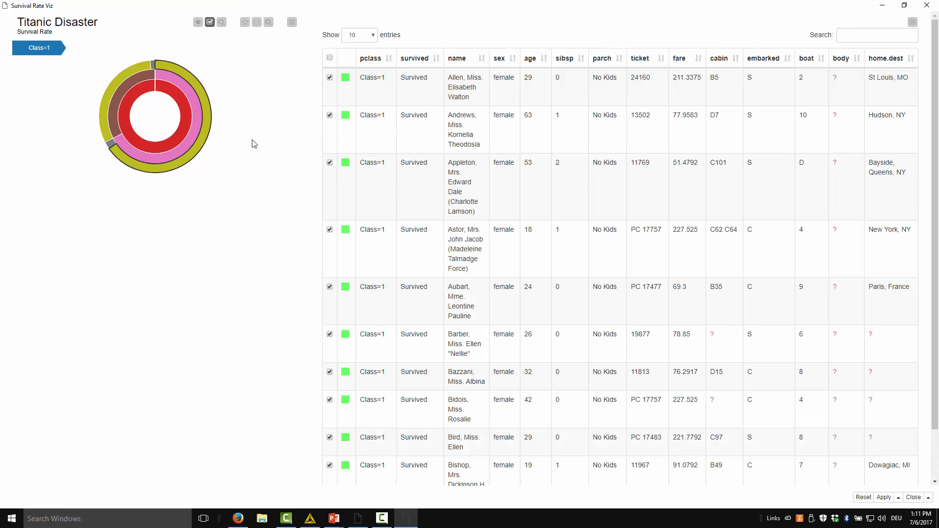
{"action": "left_click", "coordinate": [927, 5]}
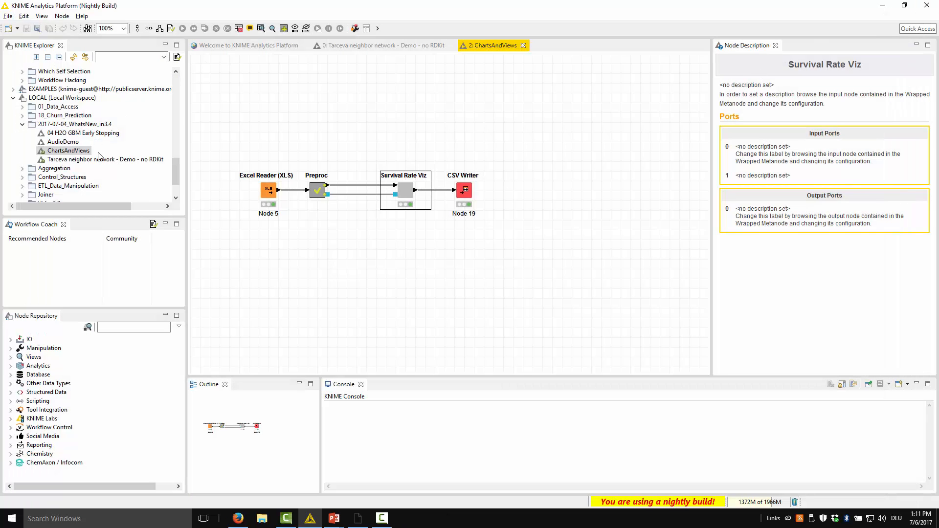
Step: Switch to the "Tarceva neighbor network - Demo - no RDKit" workflow, view the Table Reader's output table and close it
{"action": "double_click", "coordinate": [128, 162]}
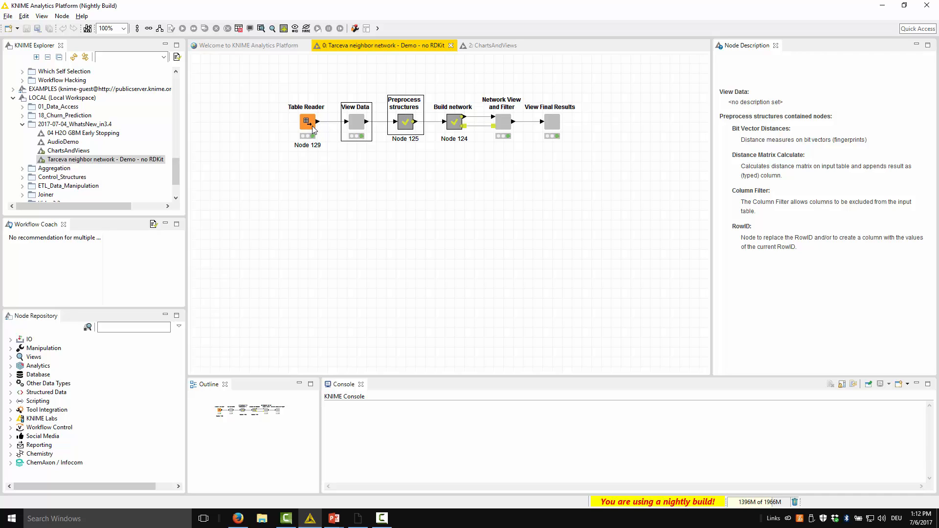
{"action": "right_click", "coordinate": [312, 125]}
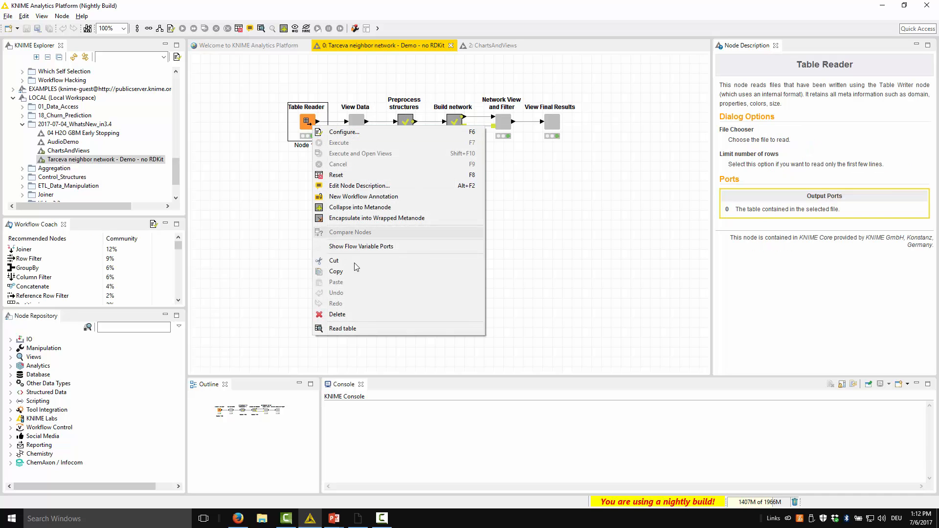
{"action": "left_click", "coordinate": [371, 329]}
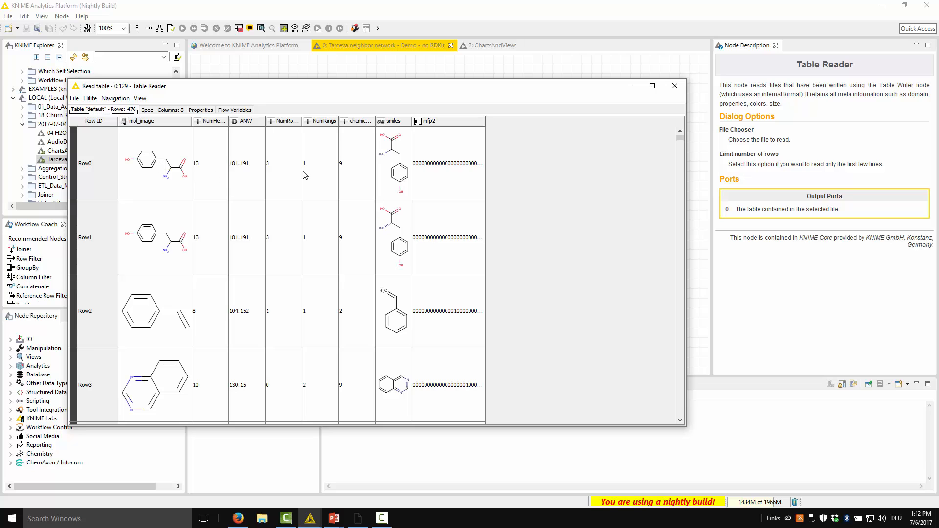
{"action": "left_click", "coordinate": [674, 86]}
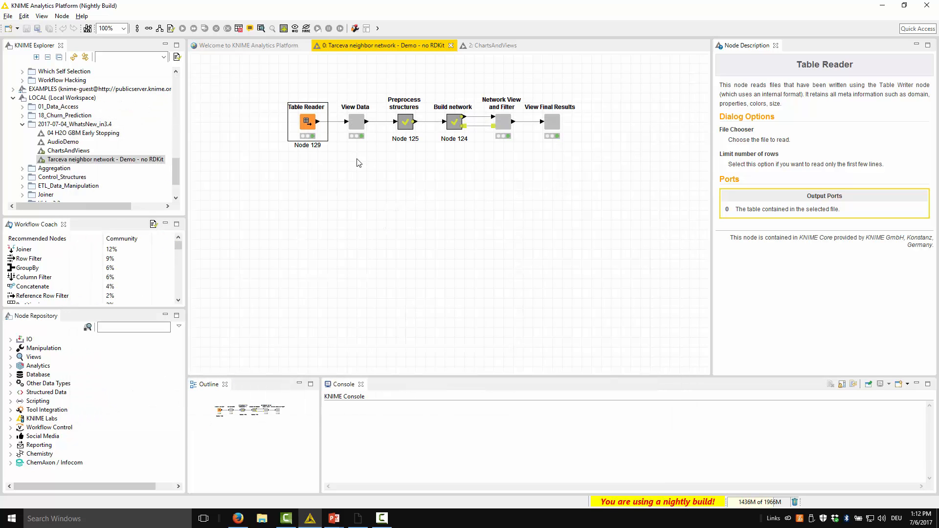
Step: Open the interactive view of the View Data node in a maximized window
{"action": "right_click", "coordinate": [358, 121]}
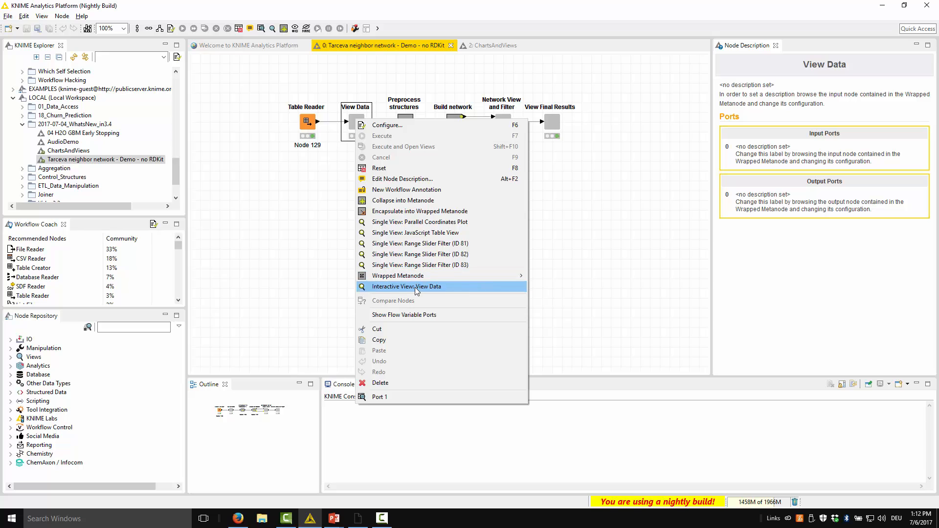
{"action": "left_click", "coordinate": [442, 287]}
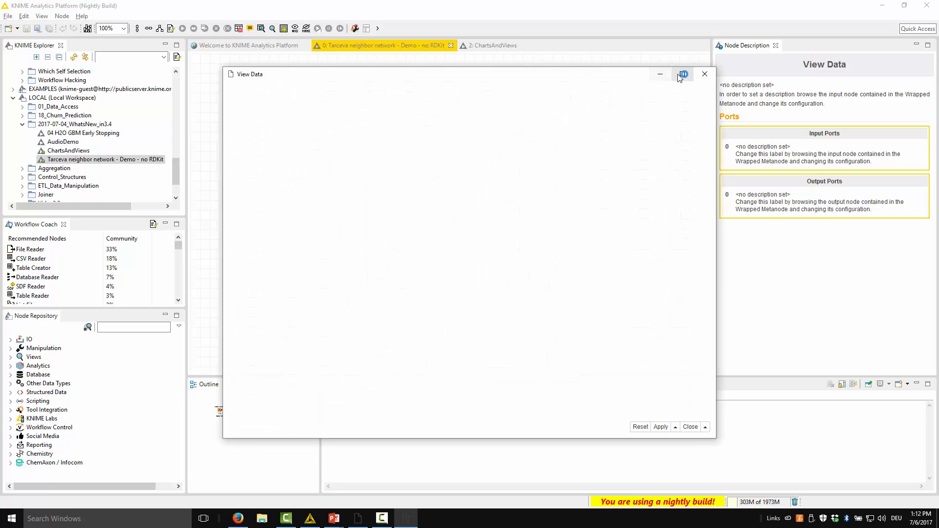
{"action": "left_click", "coordinate": [682, 73]}
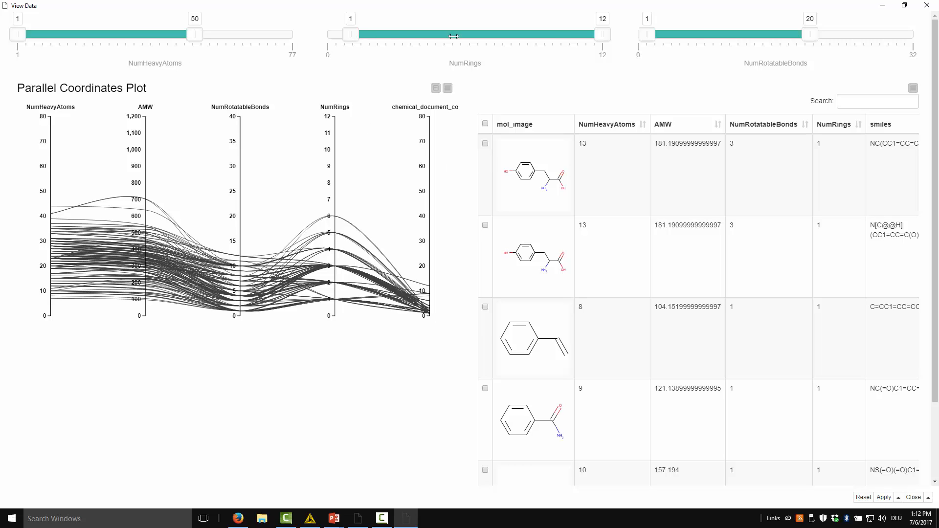
Step: Filter the compounds to a NumRings range of 3 to 6, brush the plot's NumRings axis around 5 to 6, and close the view
{"action": "left_click_drag", "start_coordinate": [592, 37], "coordinate": [444, 35]}
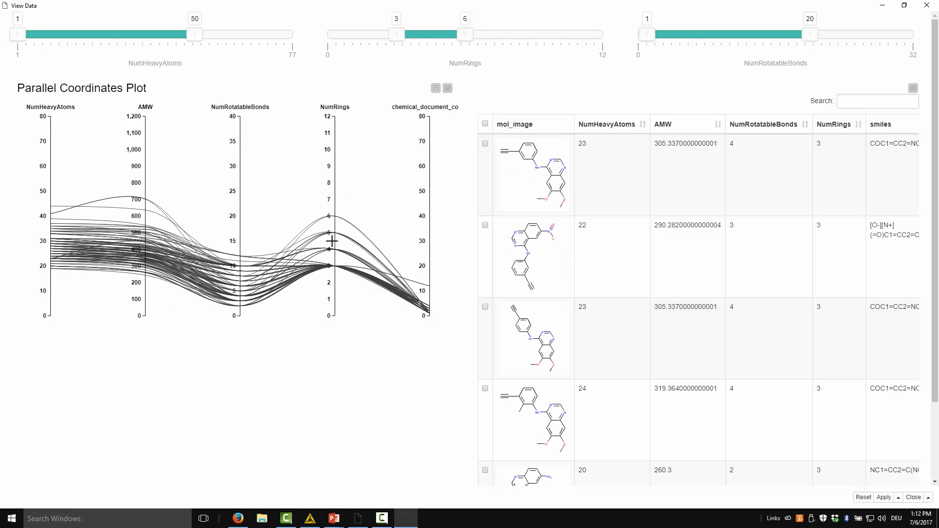
{"action": "left_click_drag", "start_coordinate": [335, 209], "coordinate": [335, 237]}
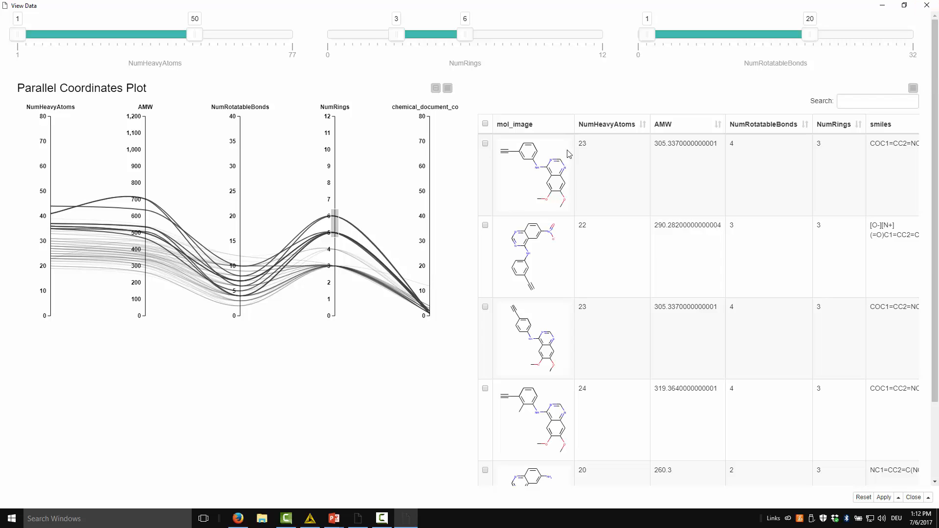
{"action": "left_click", "coordinate": [932, 6]}
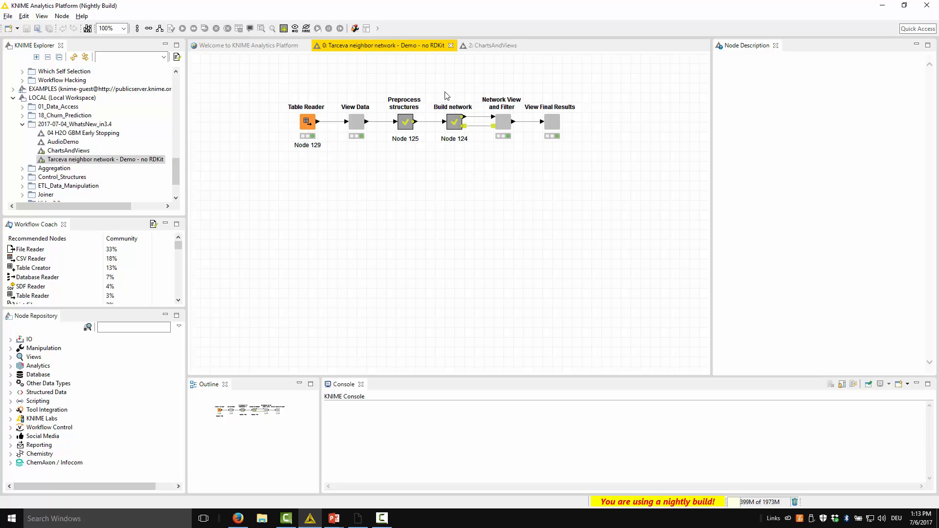
Step: Look inside the Network View and Filter wrapped metanode, read the range slider, network viewer and table view node descriptions, and close it
{"action": "left_click", "coordinate": [509, 128]}
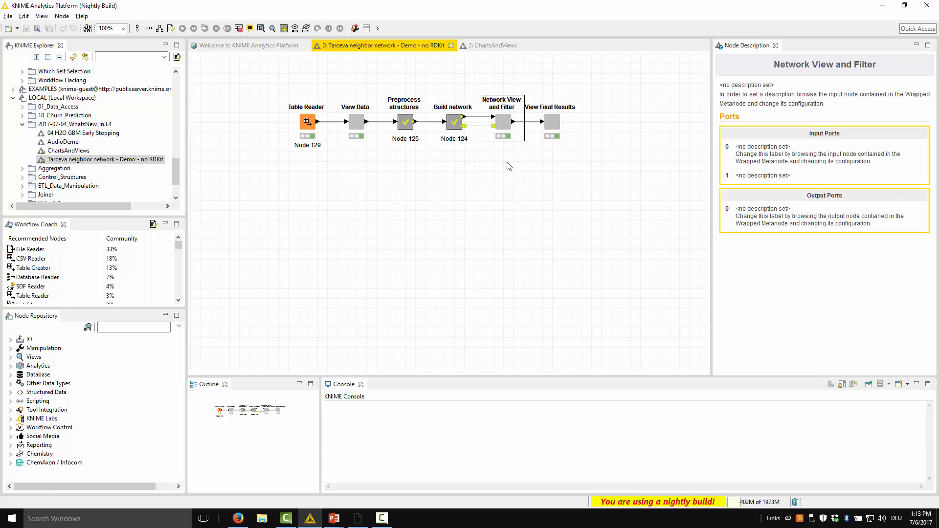
{"action": "right_click", "coordinate": [508, 128]}
{"action": "left_click", "coordinate": [533, 78]}
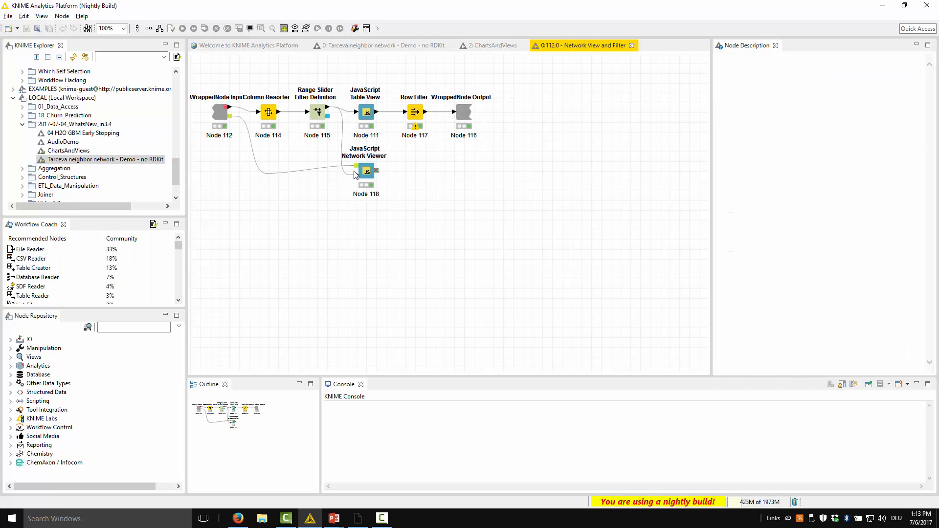
{"action": "left_click", "coordinate": [317, 113]}
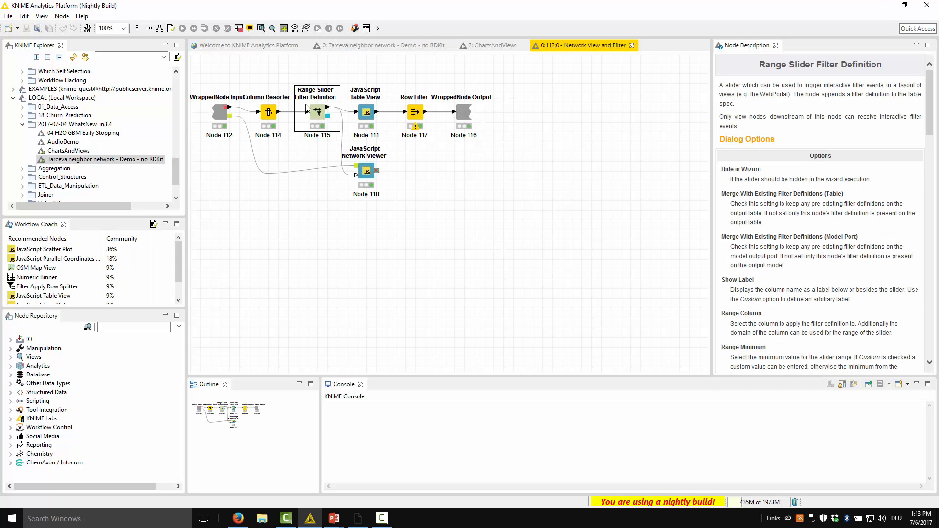
{"action": "left_click", "coordinate": [367, 172]}
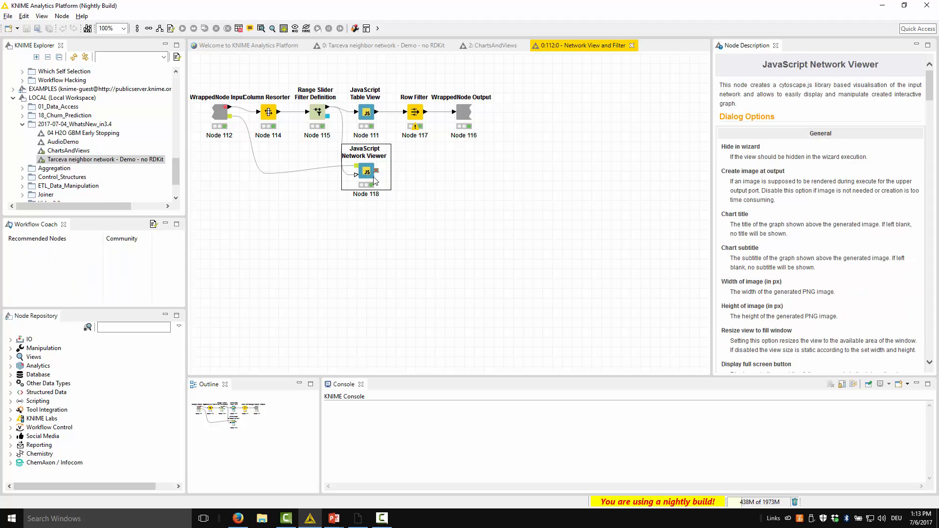
{"action": "left_click", "coordinate": [369, 114]}
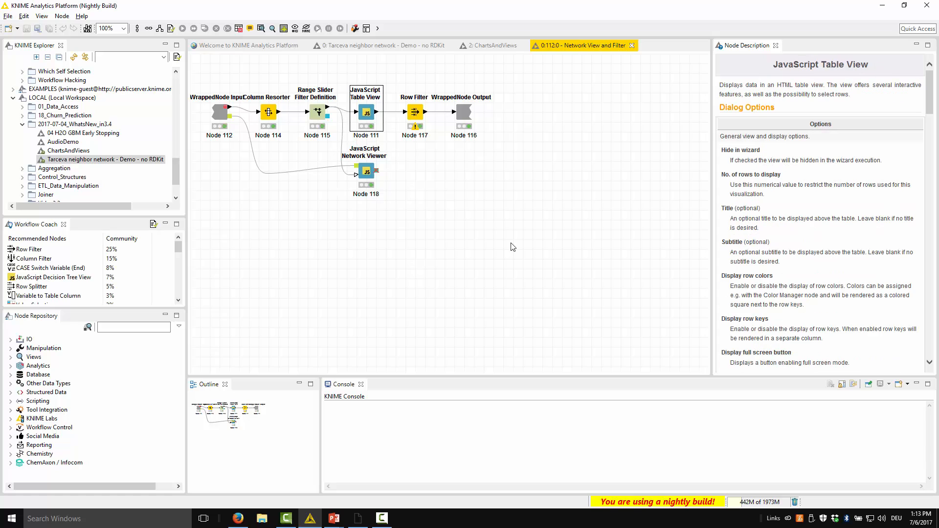
{"action": "key", "text": "ctrl+w"}
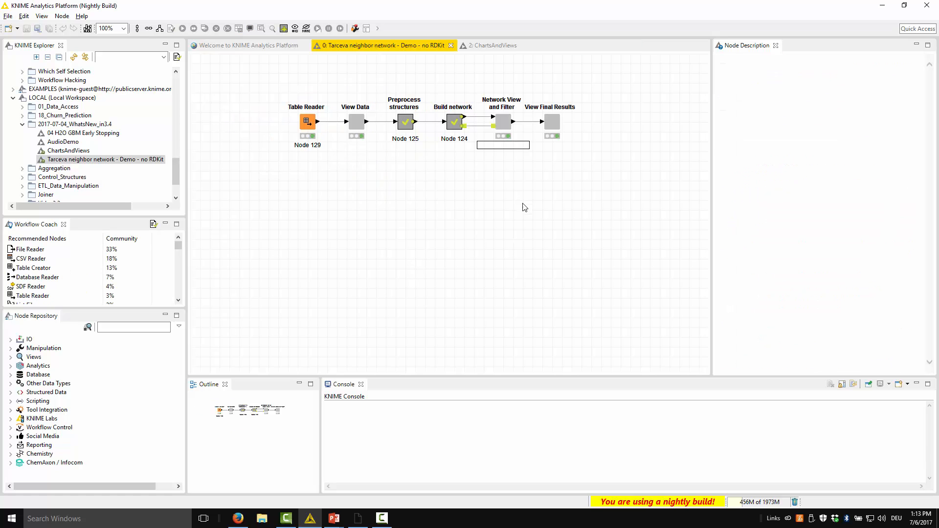
Step: Open the interactive view of Network View and Filter in a maximized window and set the minimum Hub score to 0.02
{"action": "right_click", "coordinate": [507, 125]}
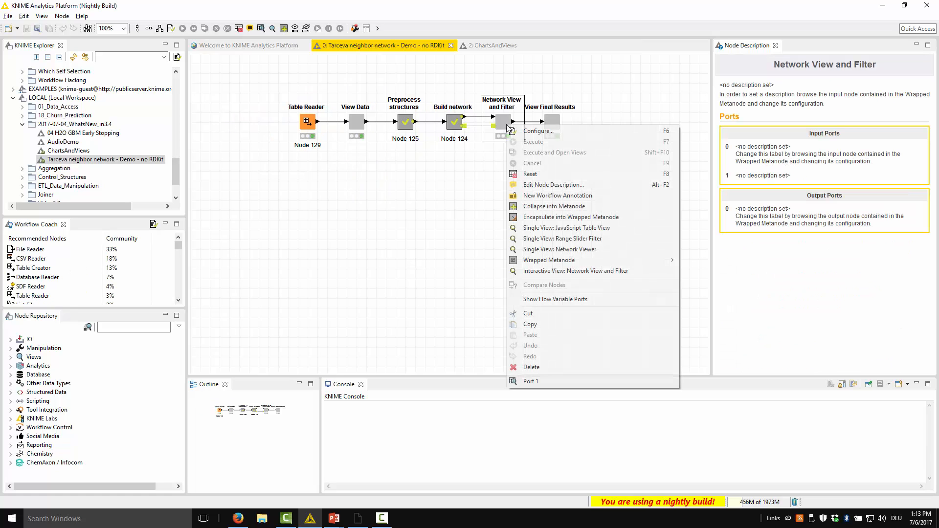
{"action": "left_click", "coordinate": [552, 271]}
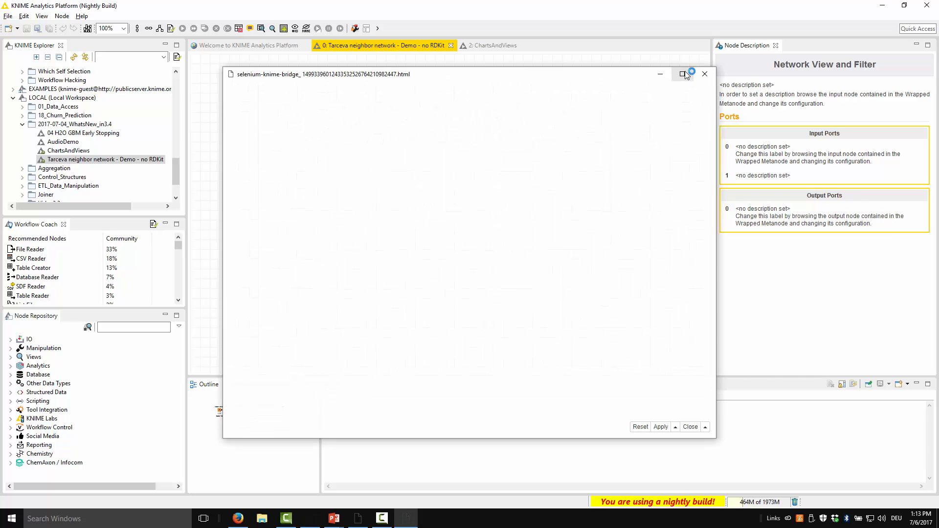
{"action": "left_click", "coordinate": [682, 74]}
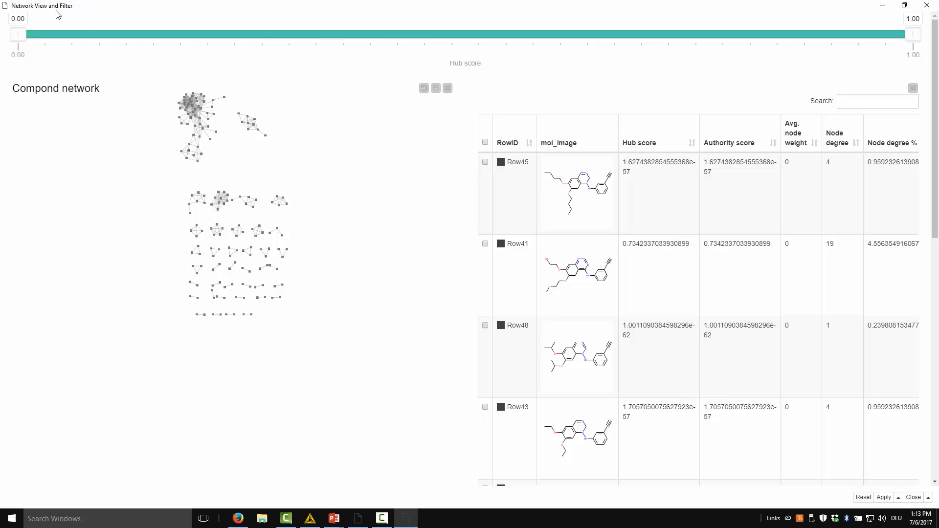
{"action": "left_click_drag", "start_coordinate": [21, 37], "coordinate": [37, 37]}
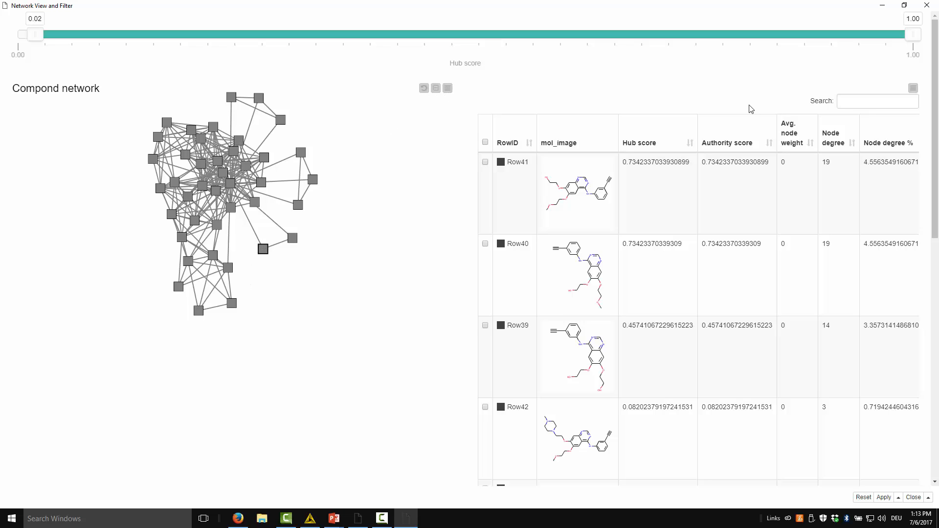
Step: Restrict the table to selected rows only and select three central network nodes one after another to compare their compounds
{"action": "left_click", "coordinate": [913, 88]}
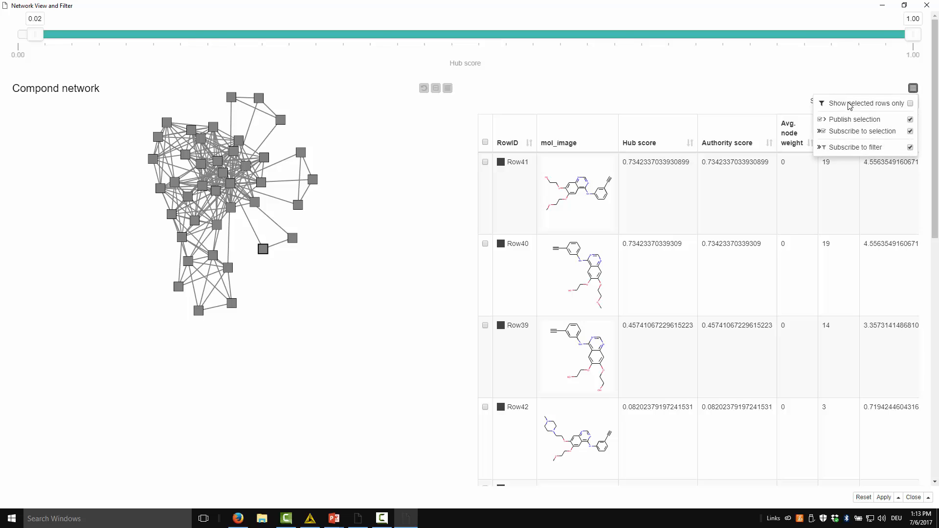
{"action": "left_click", "coordinate": [850, 106]}
{"action": "left_click", "coordinate": [230, 207]}
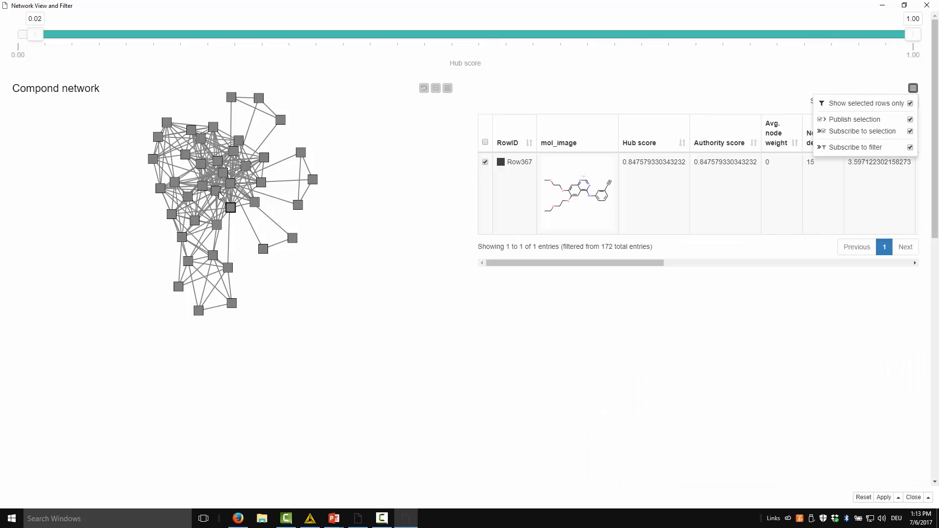
{"action": "left_click", "coordinate": [230, 183]}
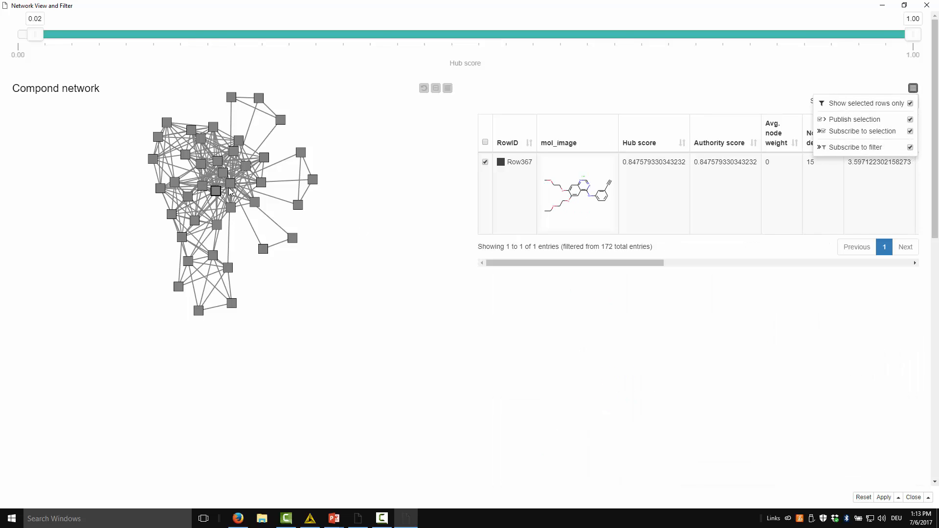
{"action": "left_click", "coordinate": [246, 166]}
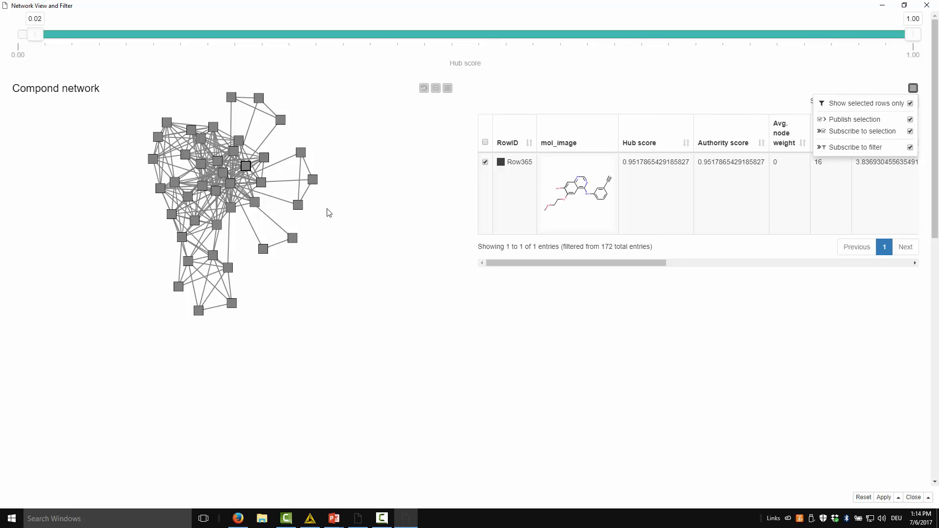
Step: Change the compound network's layout to concentric and close the network's settings
{"action": "left_click", "coordinate": [448, 88]}
{"action": "scroll", "coordinate": [362, 220], "scroll_direction": "down", "scroll_amount": 2}
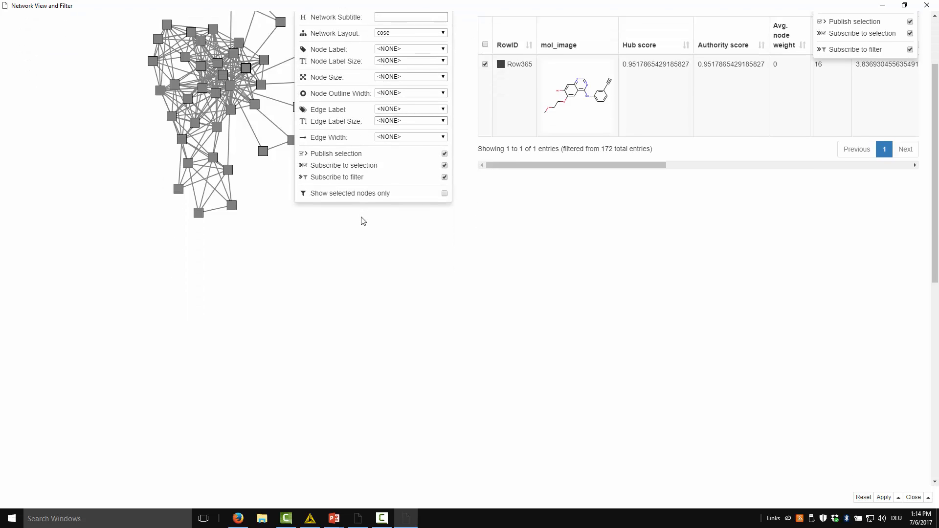
{"action": "scroll", "coordinate": [361, 217], "scroll_direction": "up", "scroll_amount": 2}
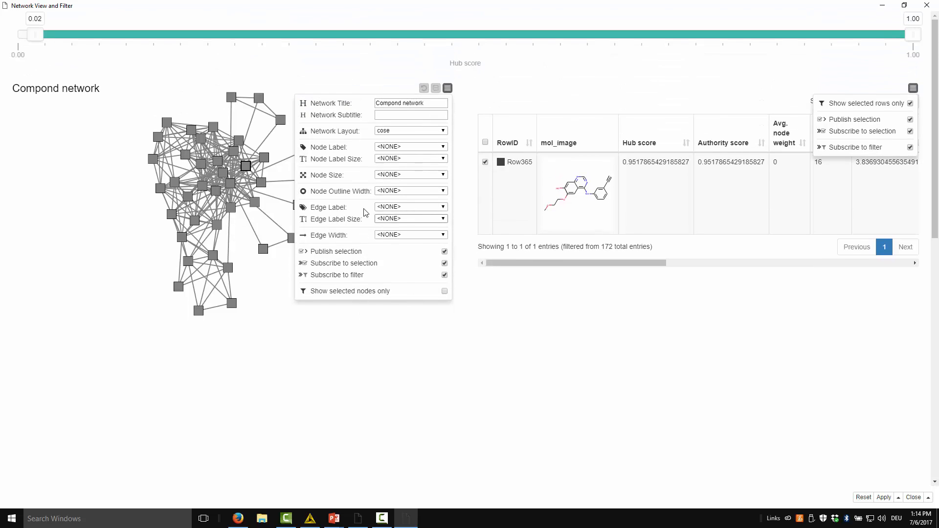
{"action": "left_click", "coordinate": [389, 130]}
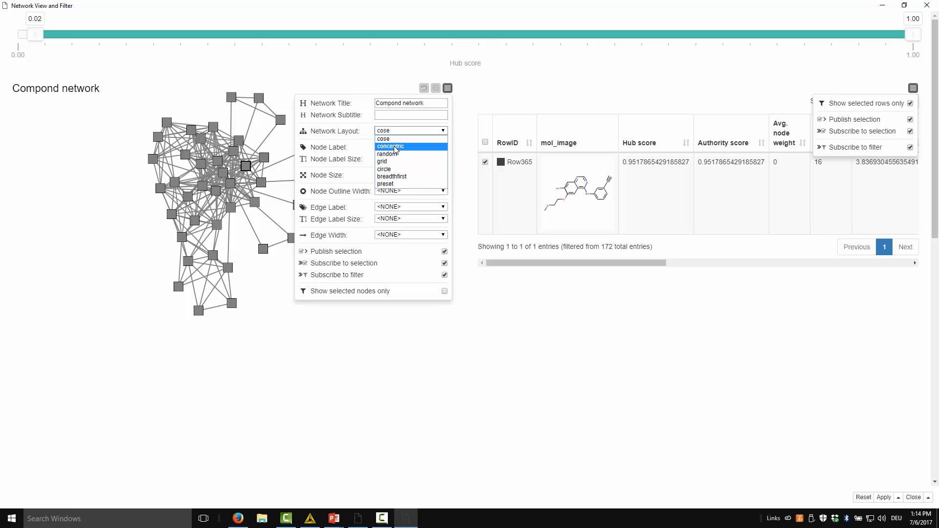
{"action": "left_click", "coordinate": [394, 146]}
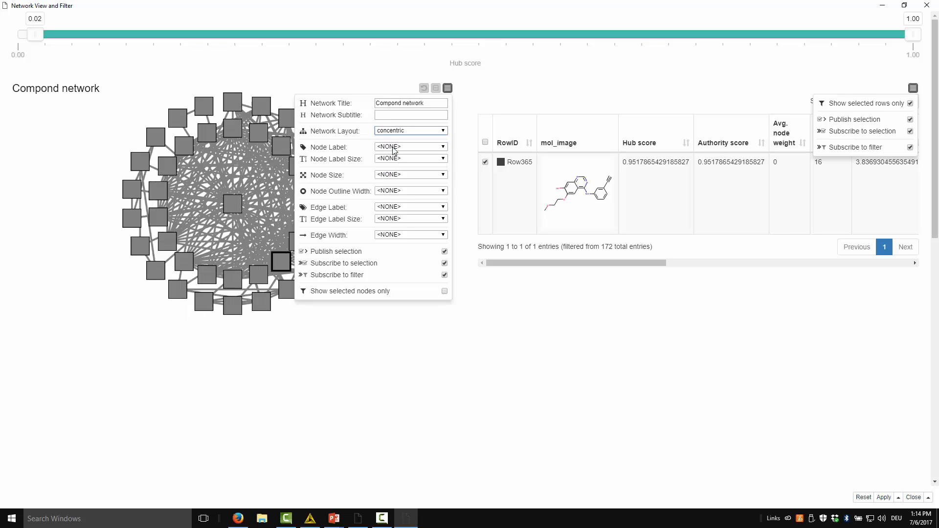
{"action": "left_click", "coordinate": [365, 314]}
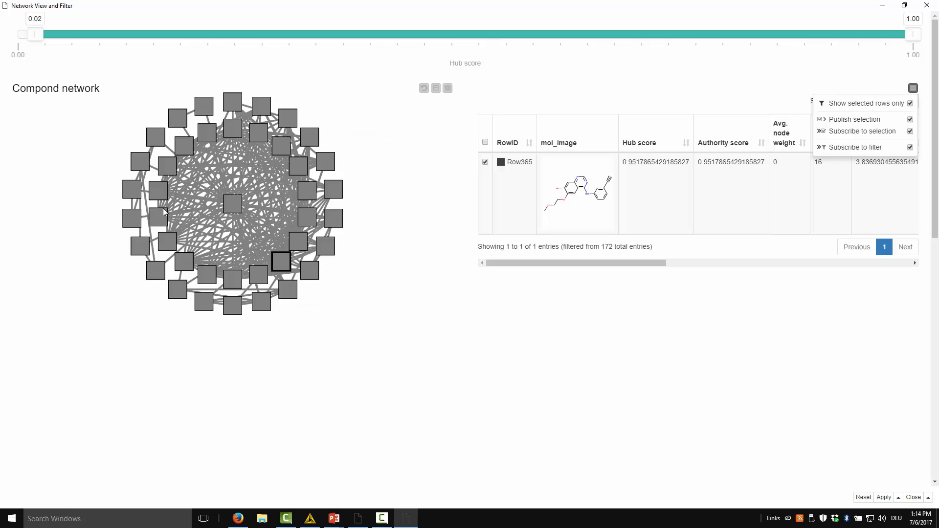
Step: Select the central node of the concentric network to show its compound, dismiss the table options, and close the view
{"action": "left_click", "coordinate": [238, 205]}
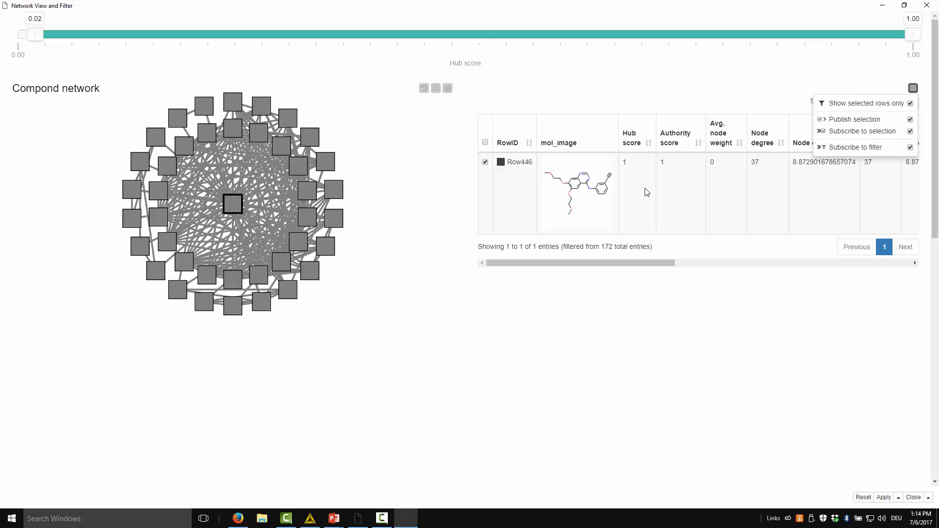
{"action": "left_click", "coordinate": [913, 88]}
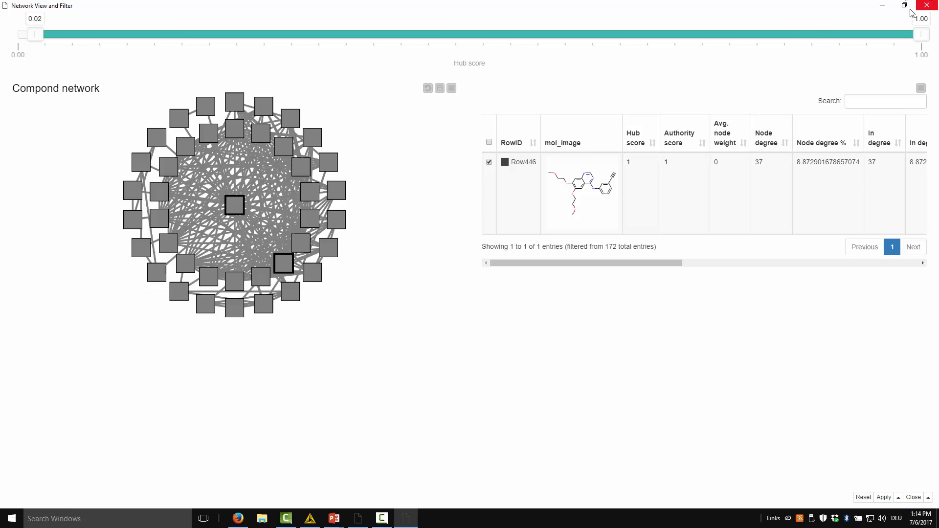
{"action": "left_click", "coordinate": [924, 5]}
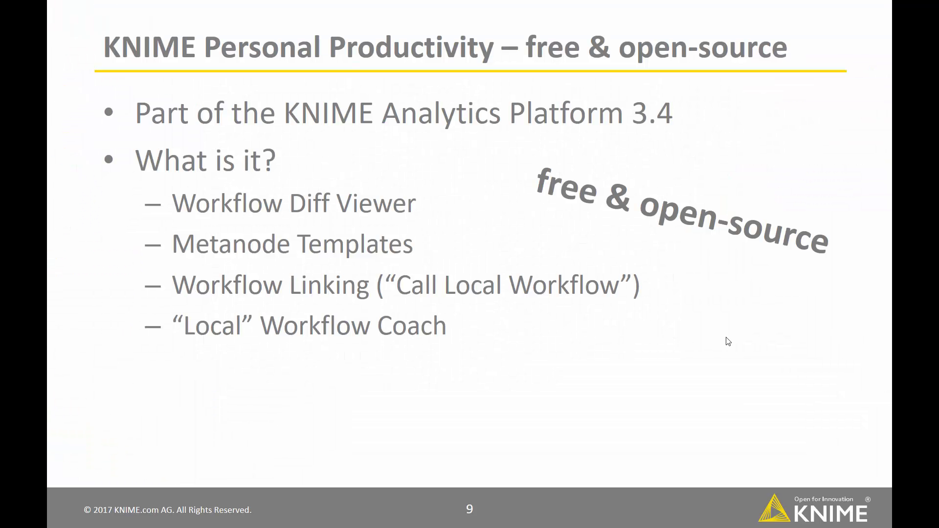
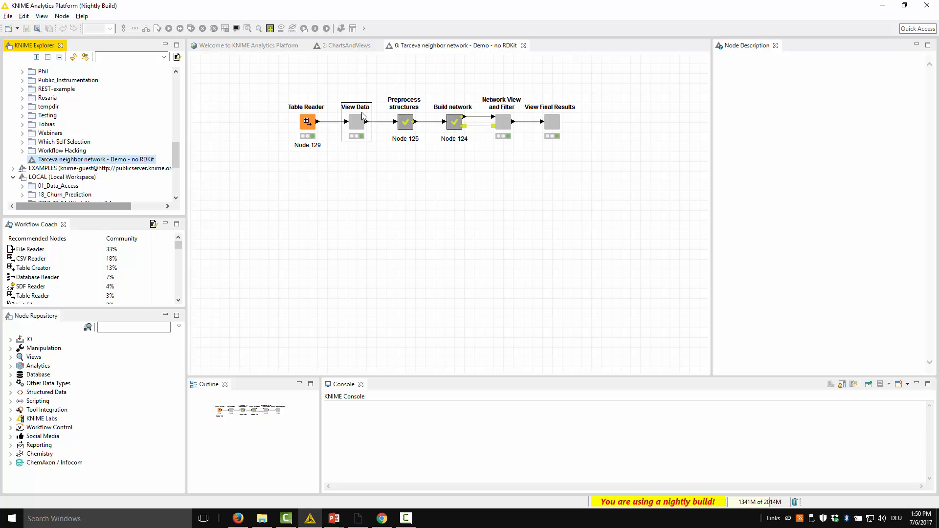
Step: Deploy the local "Tarceva neighbor network - Demo - no RDKit" workflow to the knime05 server root, with the workflow reset before upload
{"action": "left_click", "coordinate": [353, 134]}
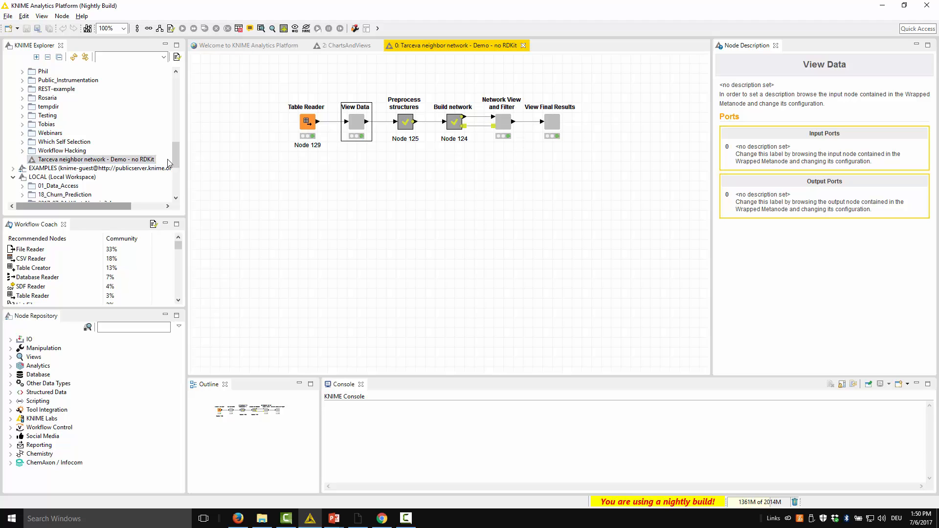
{"action": "left_click", "coordinate": [247, 174]}
{"action": "left_click", "coordinate": [85, 57]}
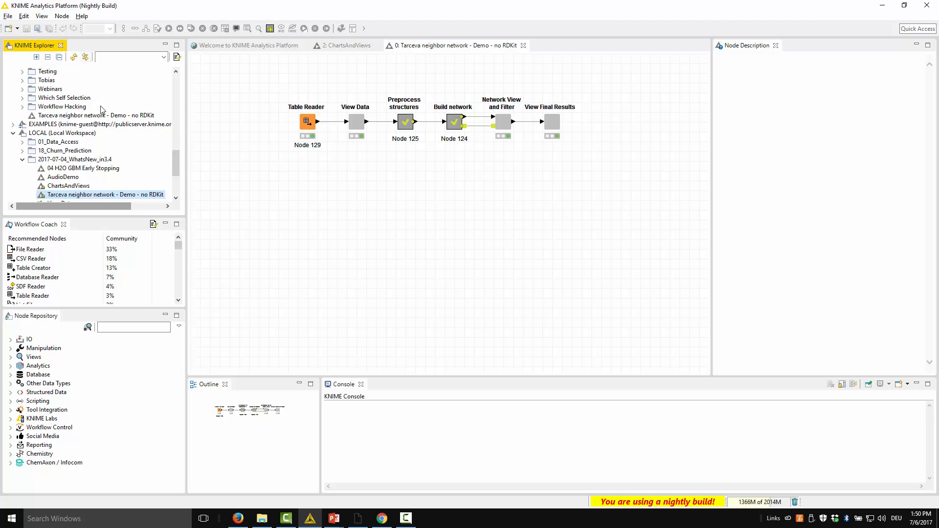
{"action": "right_click", "coordinate": [100, 198]}
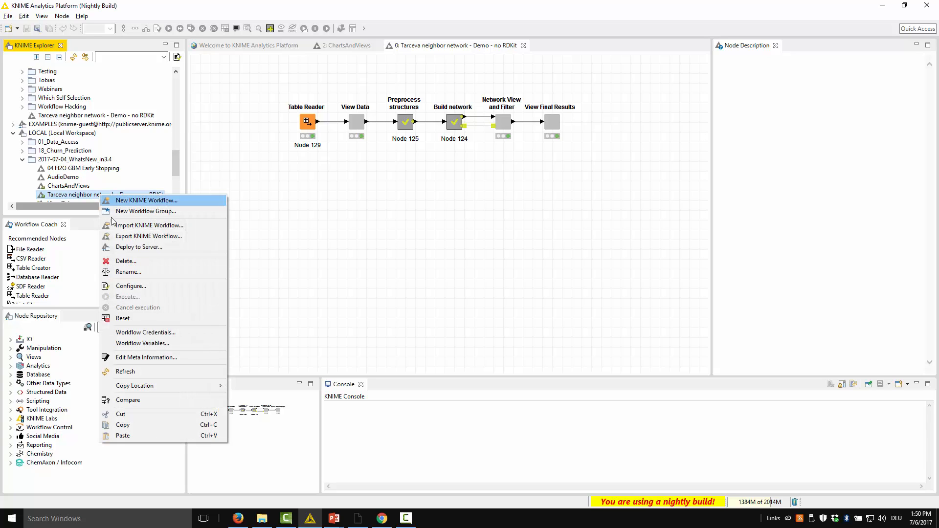
{"action": "left_click", "coordinate": [142, 248]}
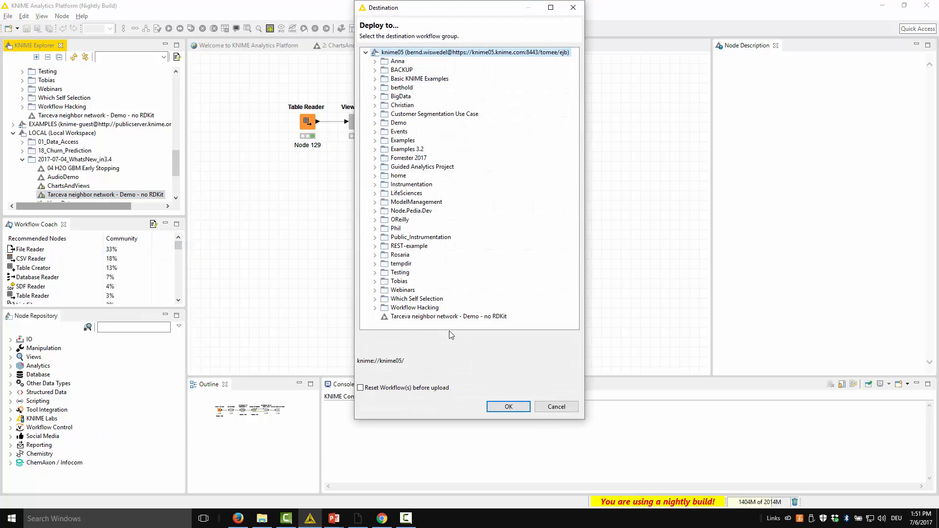
{"action": "left_click", "coordinate": [495, 407]}
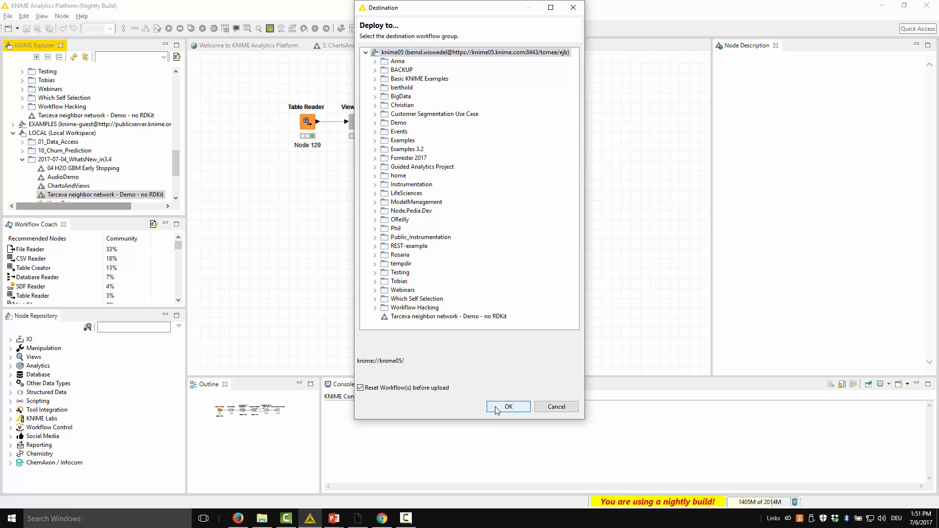
{"action": "left_click", "coordinate": [510, 302]}
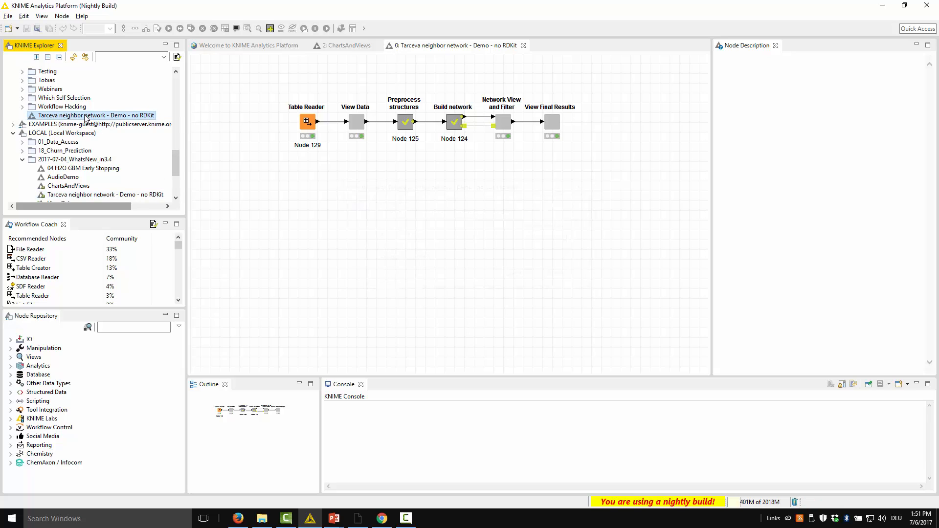
Step: Open the deployed Tarceva neighbor network workflow from the knime05 server in the WebPortal and start its execution
{"action": "scroll", "coordinate": [85, 118], "scroll_direction": "up", "scroll_amount": 2}
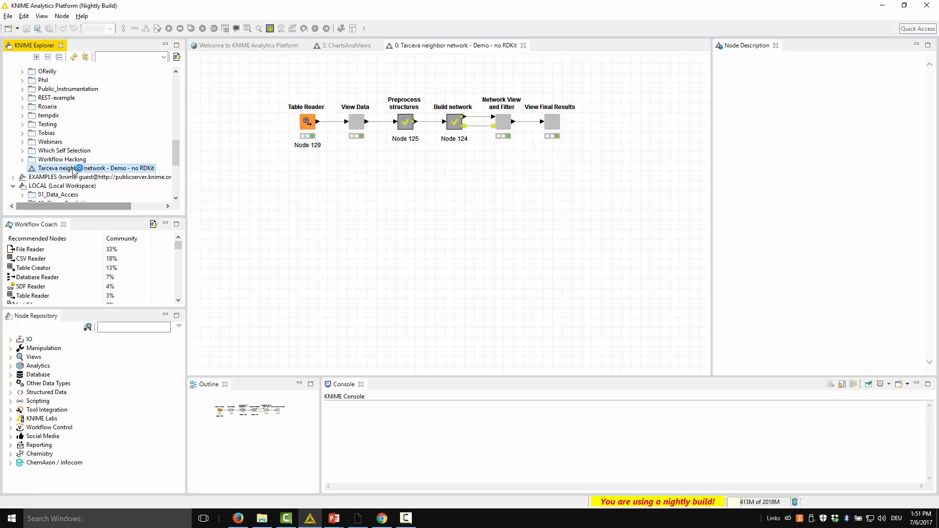
{"action": "right_click", "coordinate": [91, 170]}
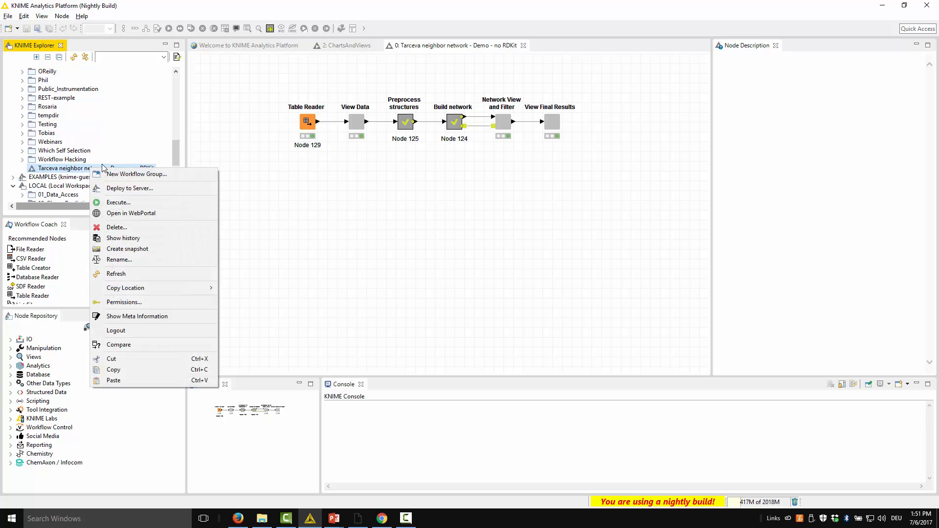
{"action": "left_click", "coordinate": [141, 214]}
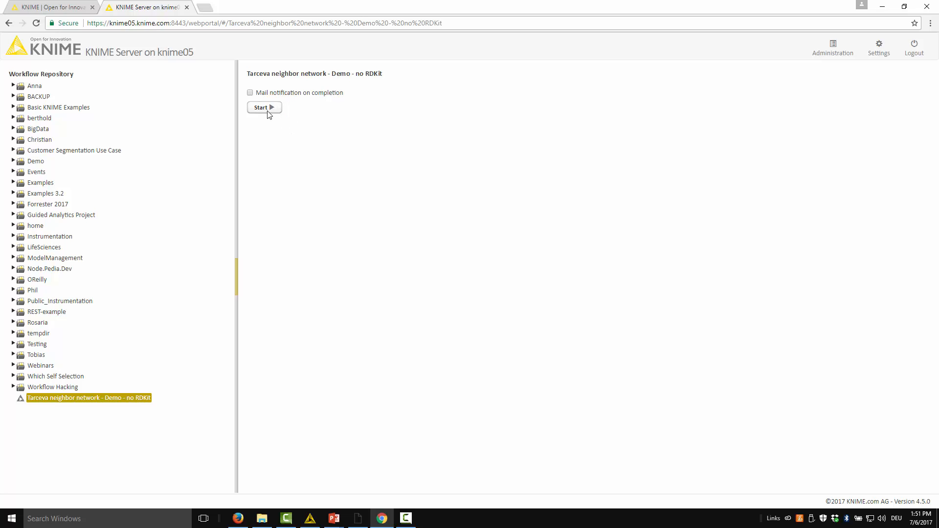
{"action": "left_click", "coordinate": [264, 108]}
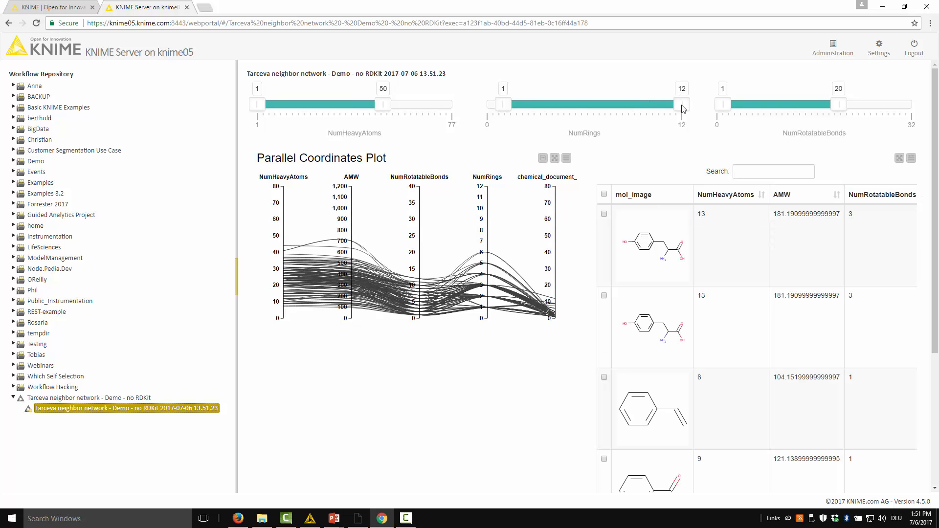
Step: Set the maximum NumRings to 4 and brush the plot's NumRings axis to select compounds with up to 3 rings
{"action": "left_click_drag", "start_coordinate": [683, 108], "coordinate": [552, 106]}
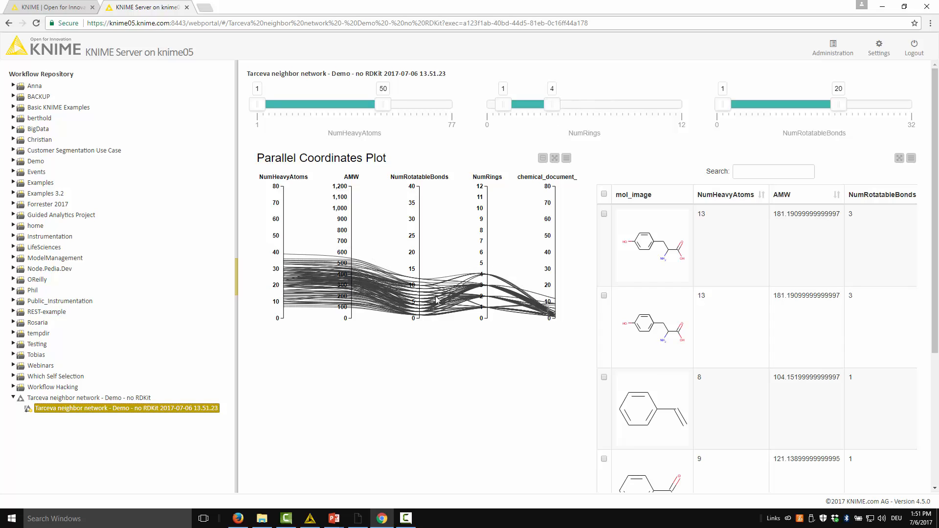
{"action": "left_click_drag", "start_coordinate": [487, 267], "coordinate": [489, 326]}
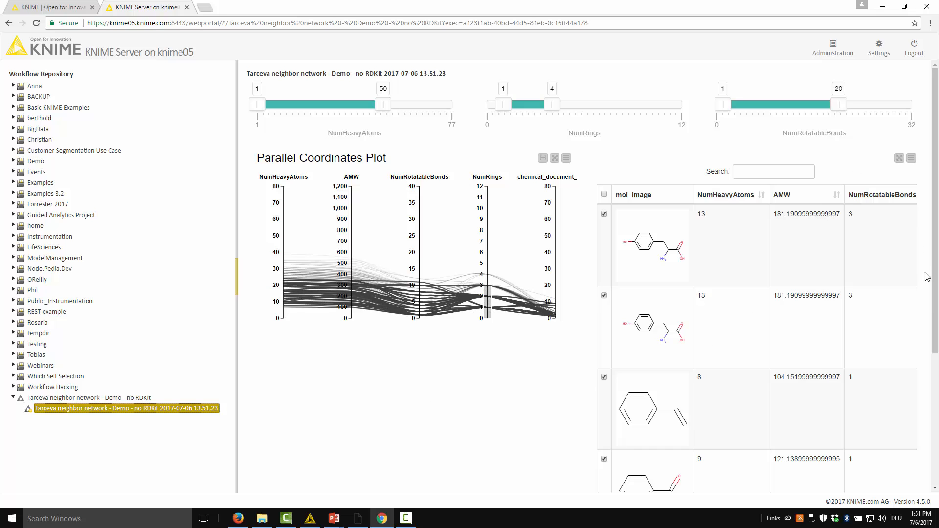
Step: Advance the WebPortal workflow to the compound network page and set the minimum Hub score to 0.03
{"action": "mouse_move", "coordinate": [933, 306]}
{"action": "left_mouse_down"}
{"action": "mouse_move", "coordinate": [933, 380]}
{"action": "mouse_move", "coordinate": [933, 306]}
{"action": "left_mouse_up"}
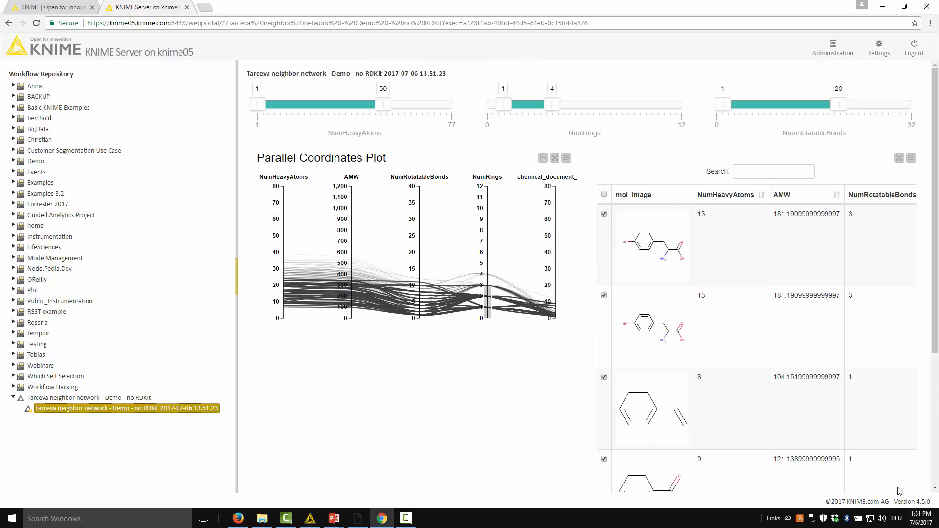
{"action": "left_click", "coordinate": [935, 425]}
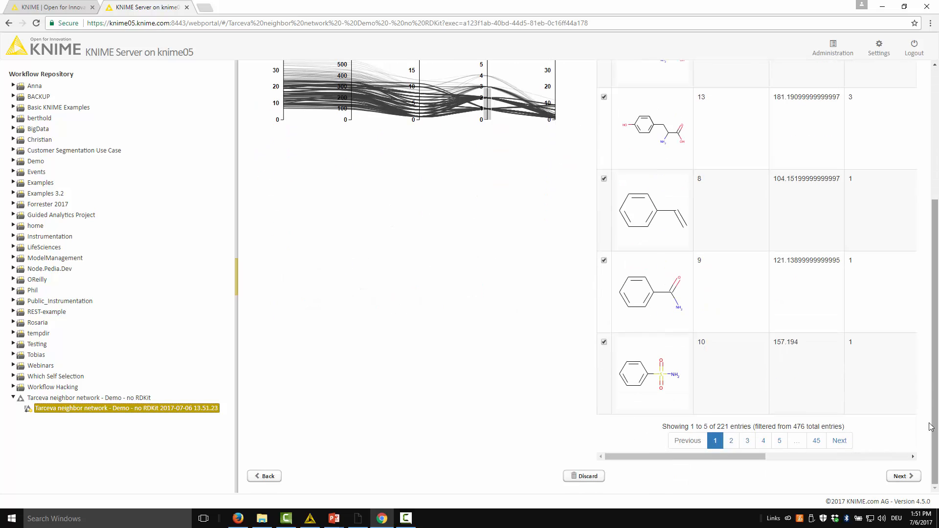
{"action": "left_click", "coordinate": [902, 476]}
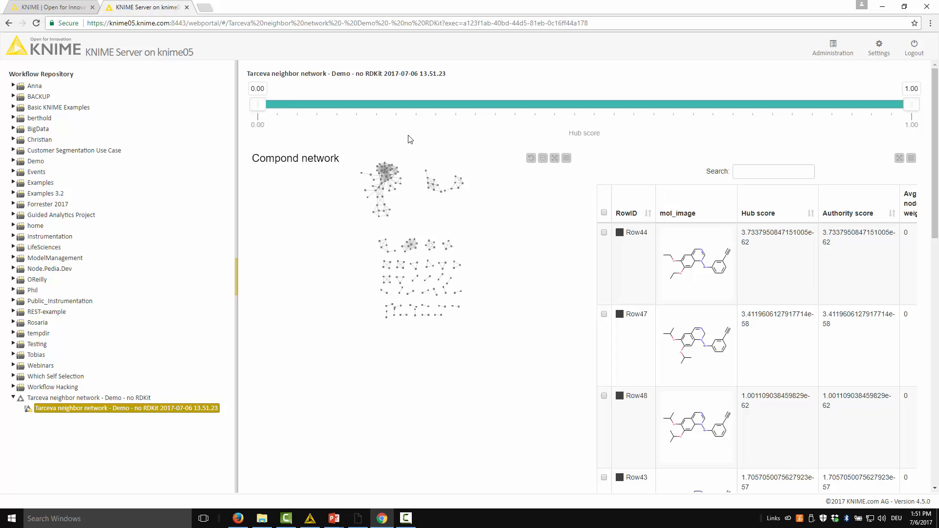
{"action": "left_click_drag", "start_coordinate": [257, 105], "coordinate": [276, 106]}
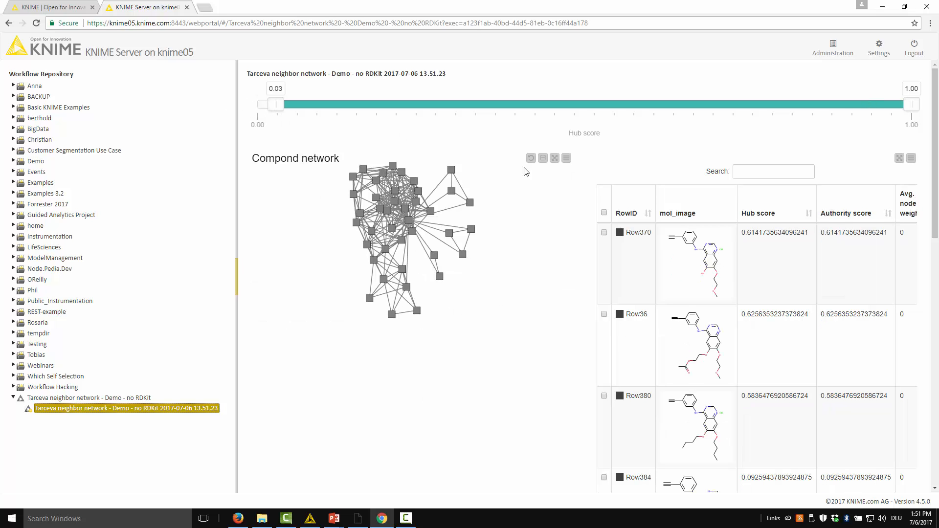
Step: Switch back to KNIME Analytics Platform and locate the open Tarceva workflow in the local workspace of the KNIME Explorer
{"action": "left_click", "coordinate": [310, 518]}
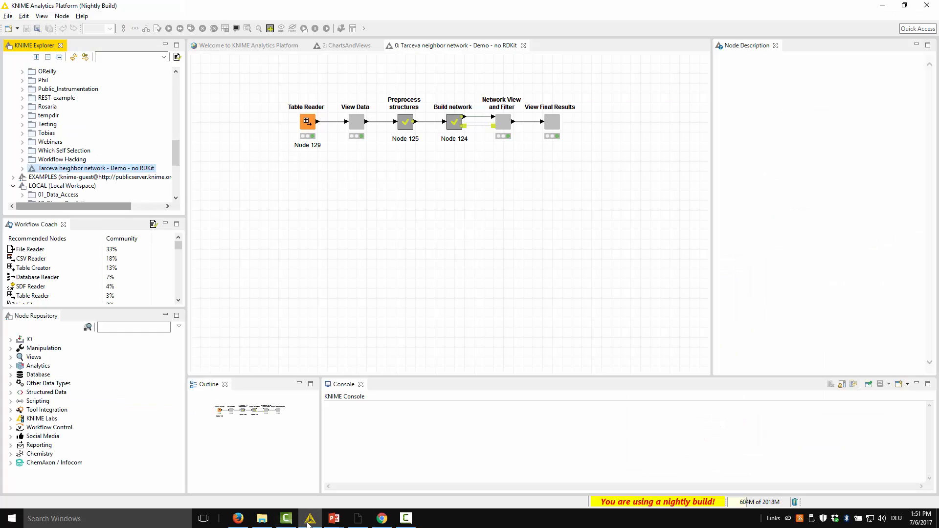
{"action": "left_click", "coordinate": [352, 193]}
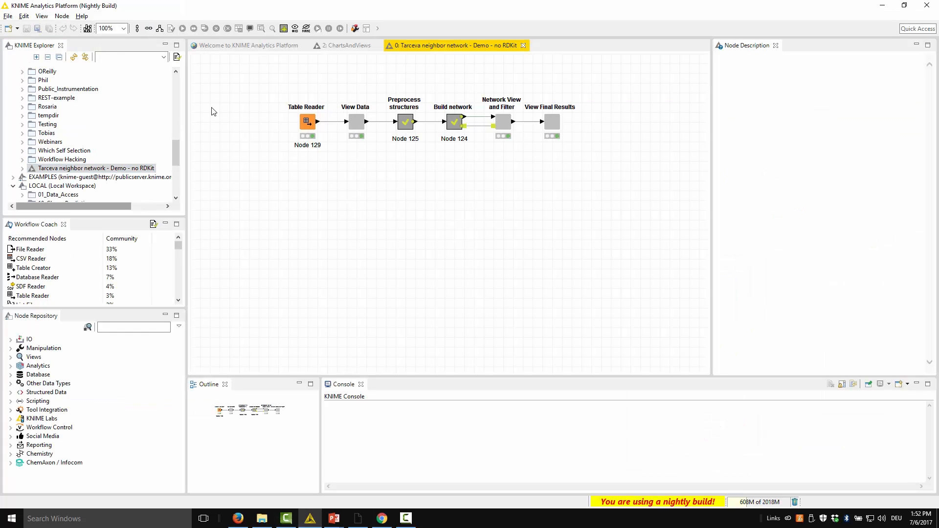
{"action": "left_click", "coordinate": [85, 57]}
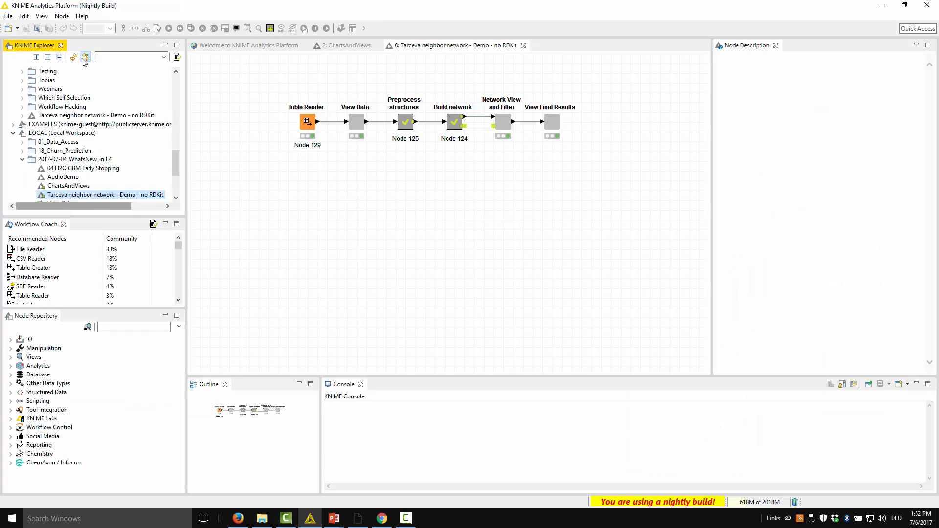
{"action": "left_click", "coordinate": [405, 226]}
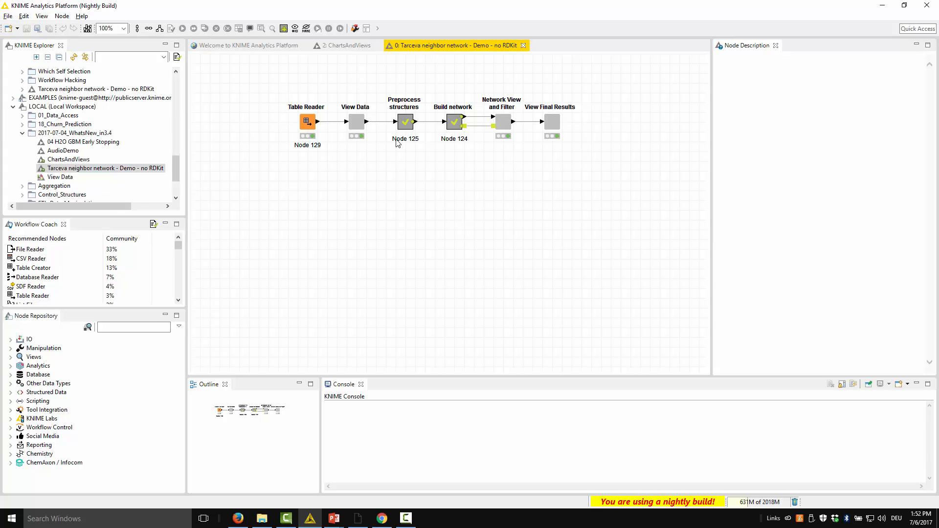
Step: Save the View Data wrapped metanode as a template in 2017-07-04_WhatsNew_in3.4, overwriting the existing item and creating an absolute link
{"action": "left_click", "coordinate": [355, 128]}
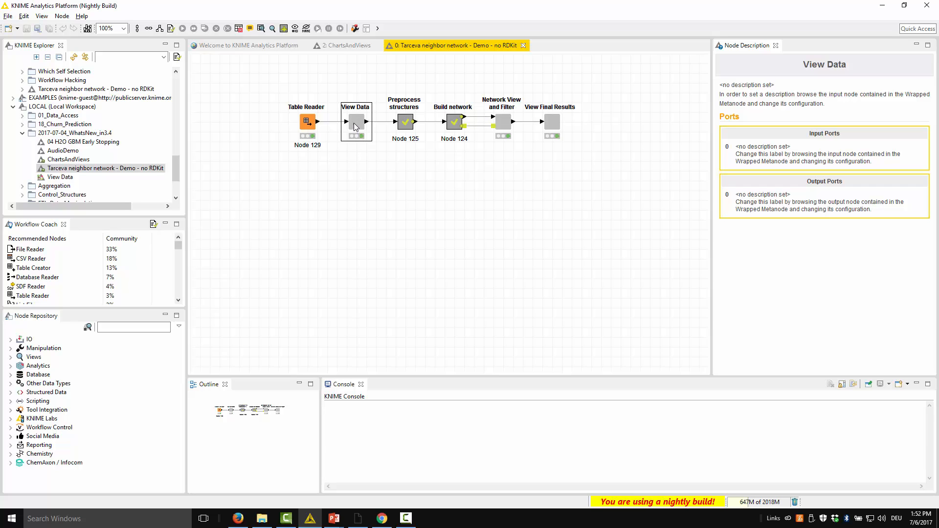
{"action": "right_click", "coordinate": [355, 129]}
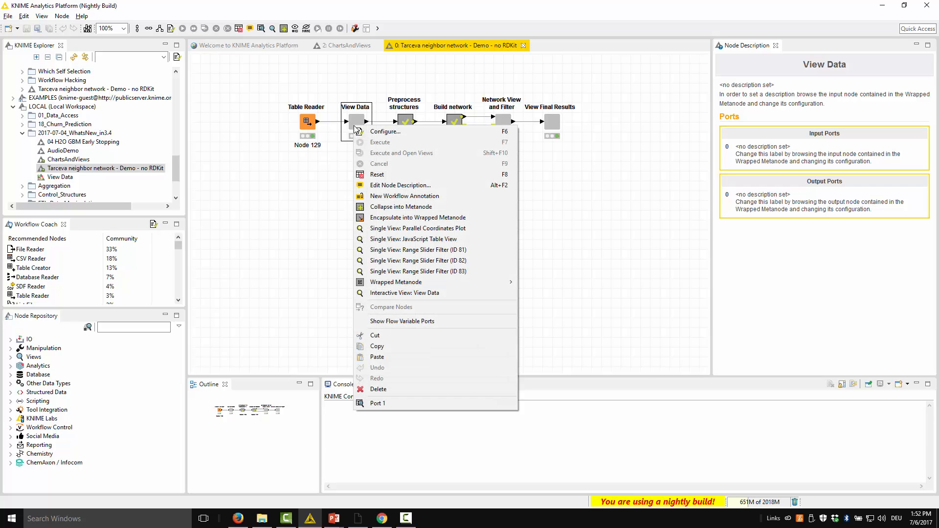
{"action": "mouse_move", "coordinate": [378, 283]}
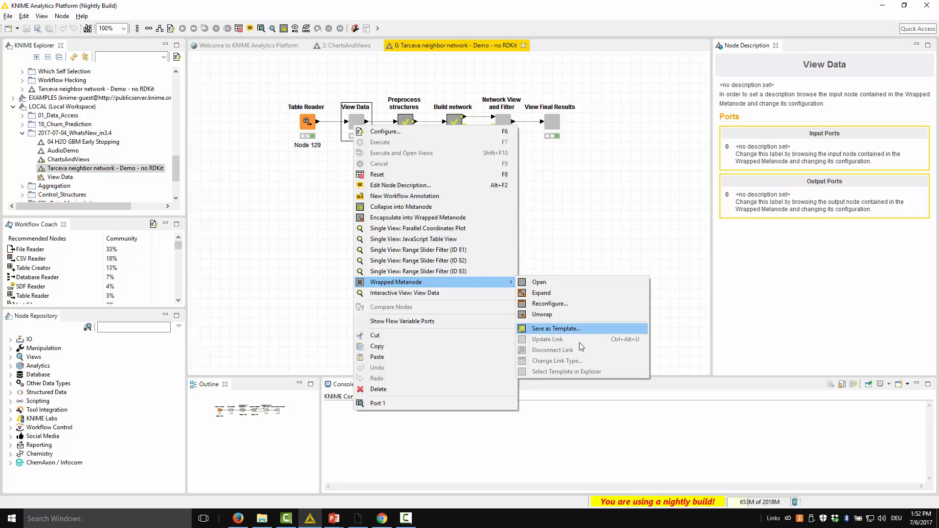
{"action": "left_click", "coordinate": [566, 333]}
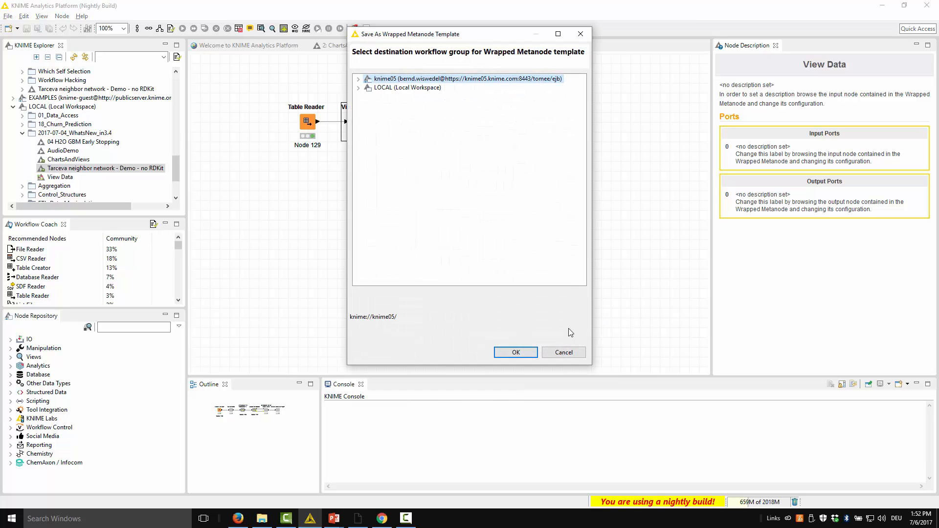
{"action": "left_click", "coordinate": [358, 88]}
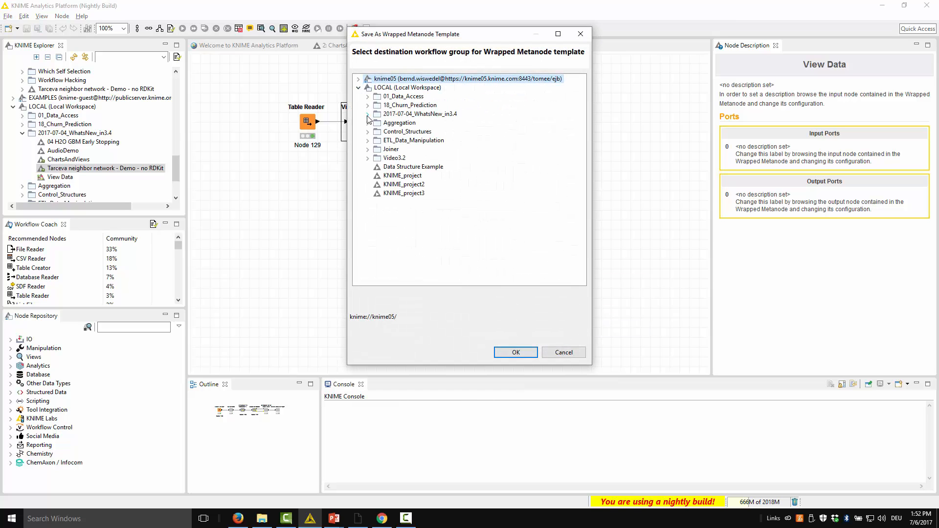
{"action": "left_click", "coordinate": [368, 114]}
{"action": "left_click", "coordinate": [419, 114]}
{"action": "left_click", "coordinate": [516, 352]}
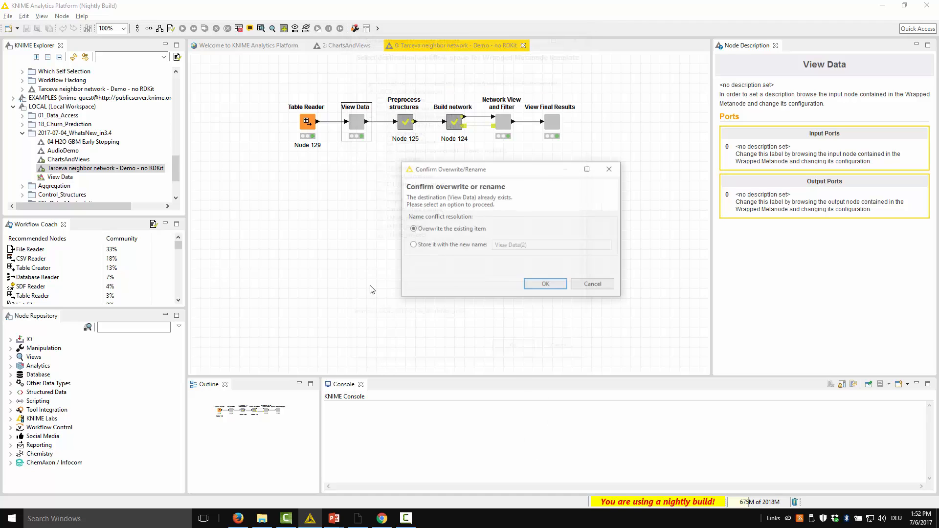
{"action": "left_click", "coordinate": [539, 283]}
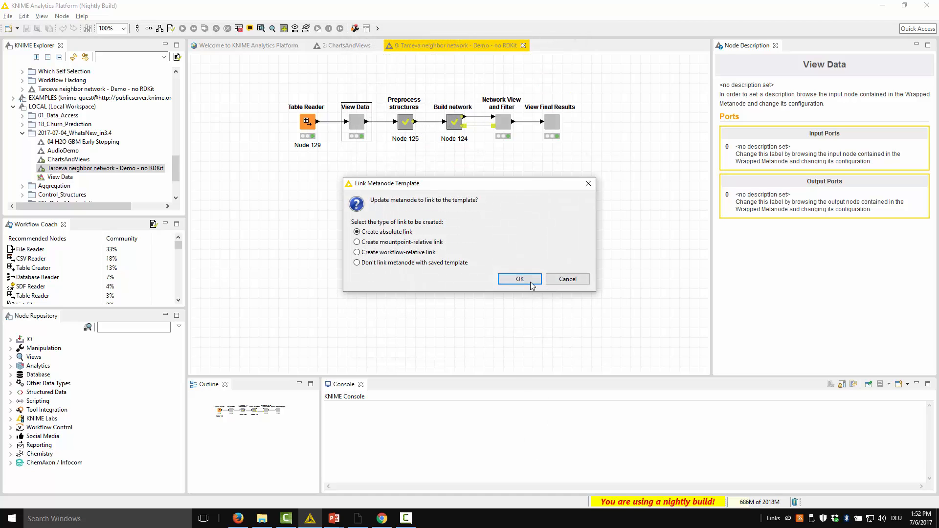
{"action": "left_click", "coordinate": [529, 280]}
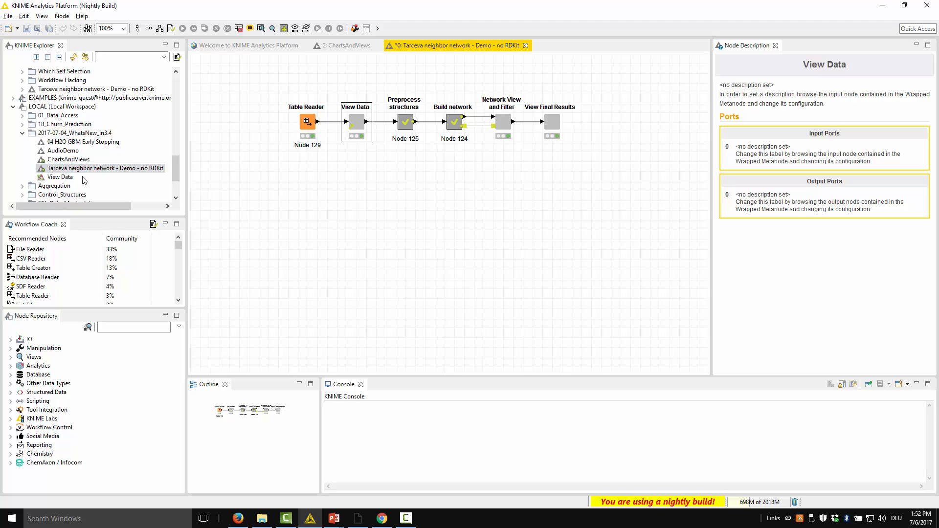
Step: Add a copy of the View Data template from the local workspace below the existing View Data node, and delete that copy
{"action": "left_click", "coordinate": [59, 178]}
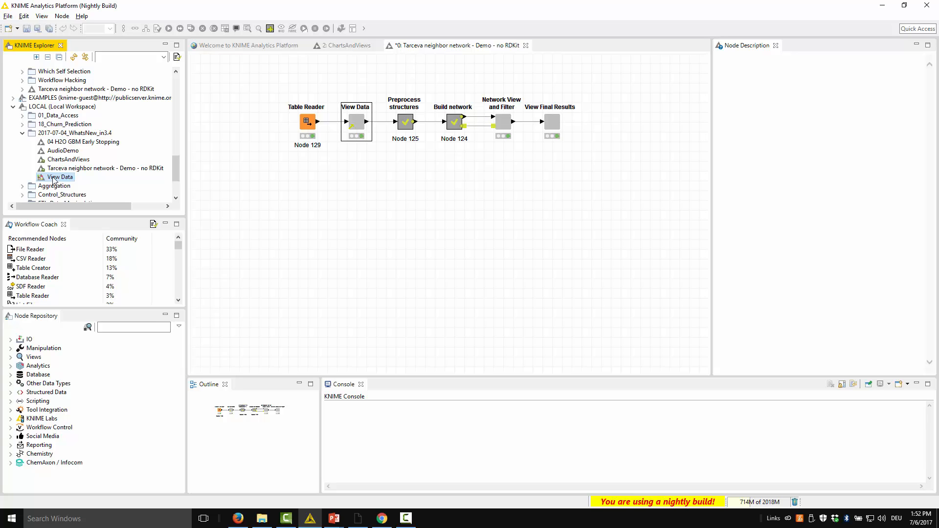
{"action": "left_click_drag", "start_coordinate": [54, 181], "coordinate": [360, 184]}
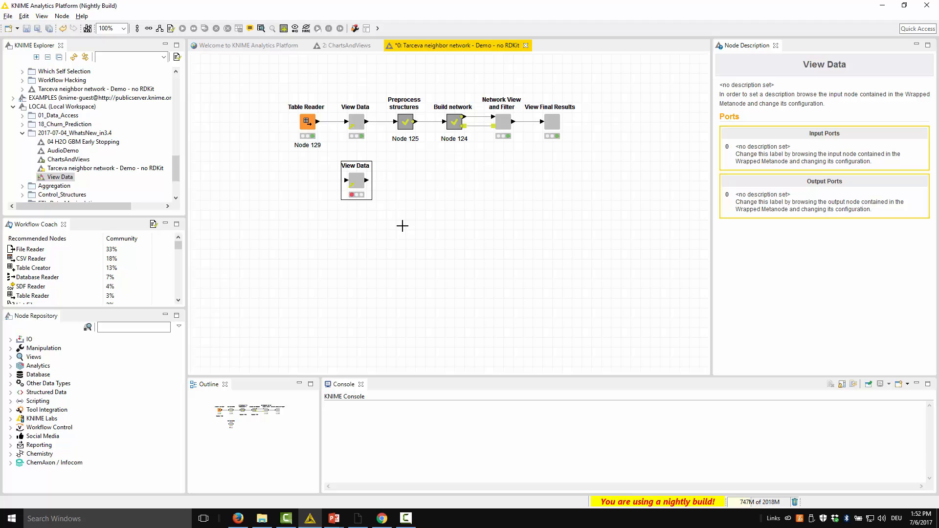
{"action": "key", "text": "Delete"}
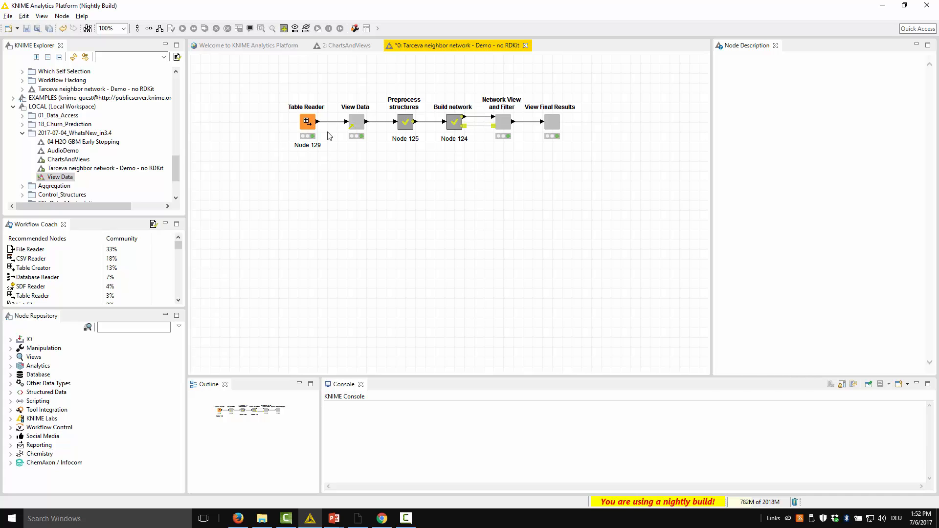
Step: Configure the Table Reader to limit the number of rows to 50 and accept the resulting reset of the workflow
{"action": "left_click", "coordinate": [308, 126]}
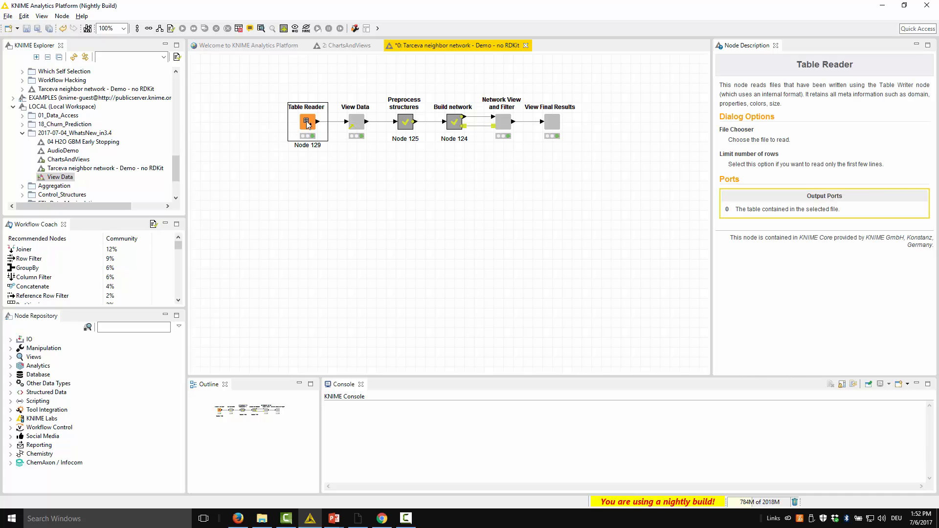
{"action": "double_click", "coordinate": [308, 123]}
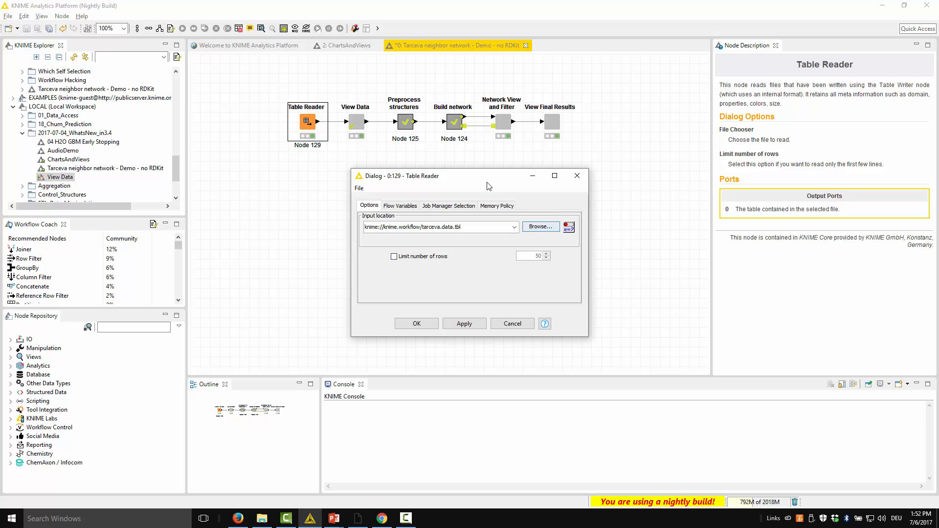
{"action": "left_click", "coordinate": [404, 256]}
{"action": "left_click", "coordinate": [416, 323]}
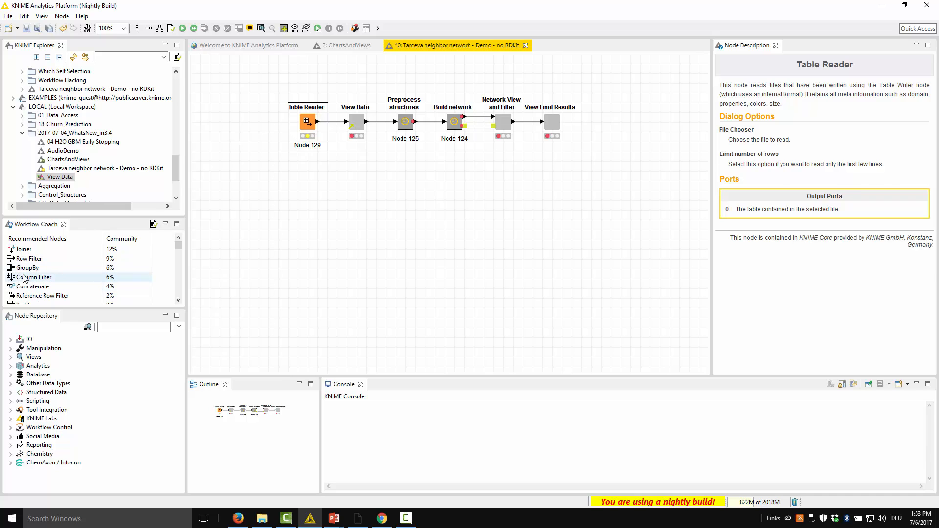
Step: Insert a Column Filter node into the connection between Table Reader and View Data
{"action": "left_click_drag", "start_coordinate": [24, 278], "coordinate": [329, 126]}
{"action": "left_click", "coordinate": [383, 204]}
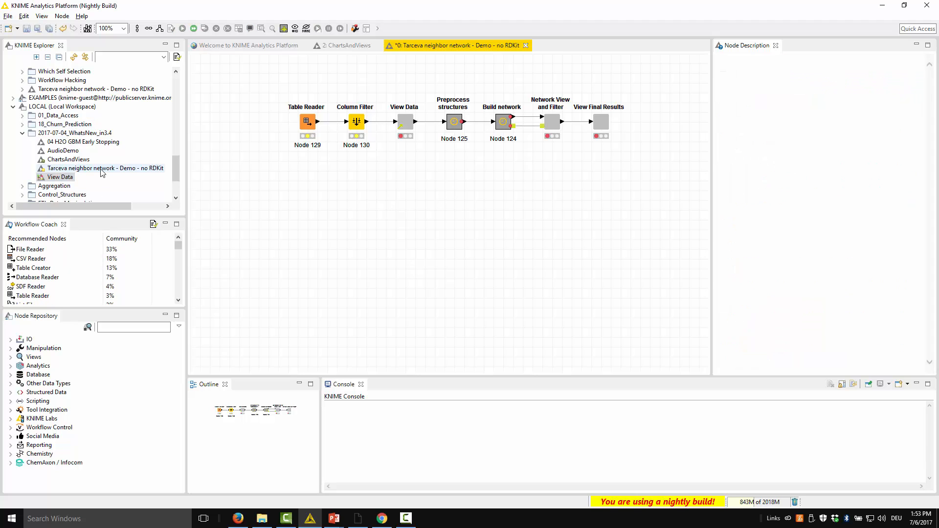
Step: Save the modified workflow as a new copy named Tarceva neighbor network - Demo - no RDKit 1 in 2017-07-04_WhatsNew_in3.4
{"action": "left_click", "coordinate": [38, 28]}
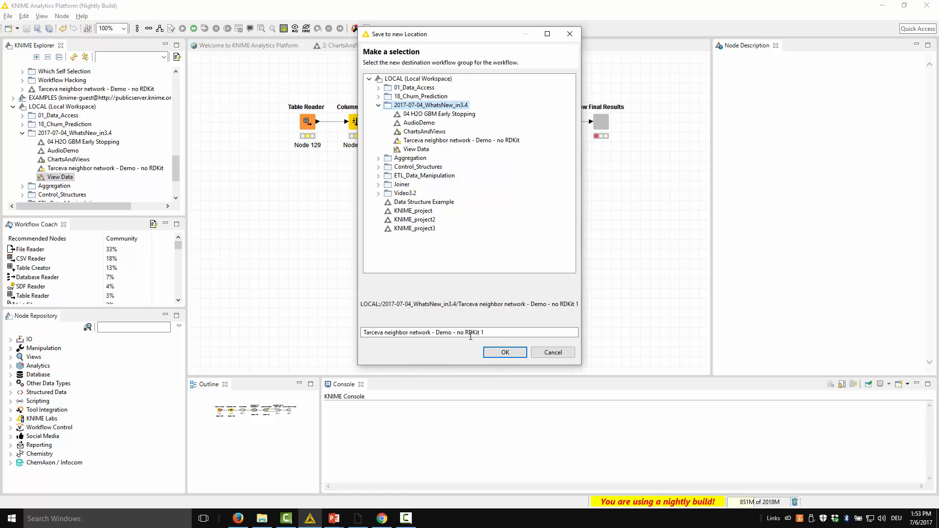
{"action": "left_click", "coordinate": [505, 352]}
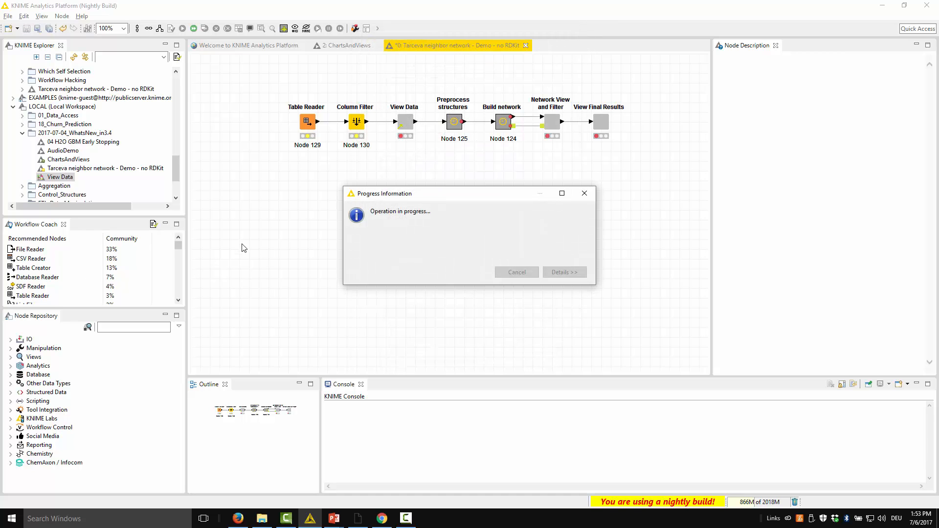
Step: Select the original Tarceva neighbor network - Demo - no RDKit workflow together with its new copy and compare the two workflows
{"action": "left_click", "coordinate": [126, 169]}
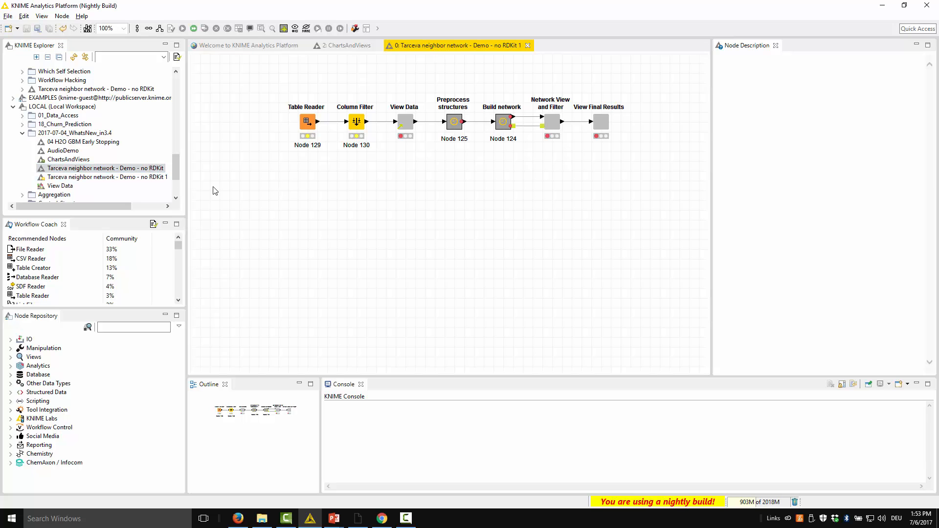
{"action": "left_click", "coordinate": [132, 176], "text": "ctrl"}
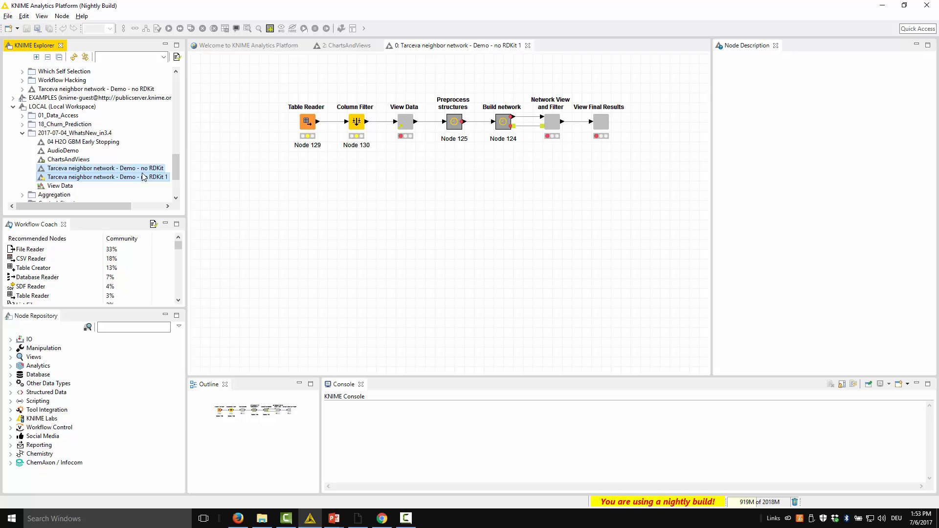
{"action": "right_click", "coordinate": [144, 176]}
{"action": "left_click", "coordinate": [197, 377]}
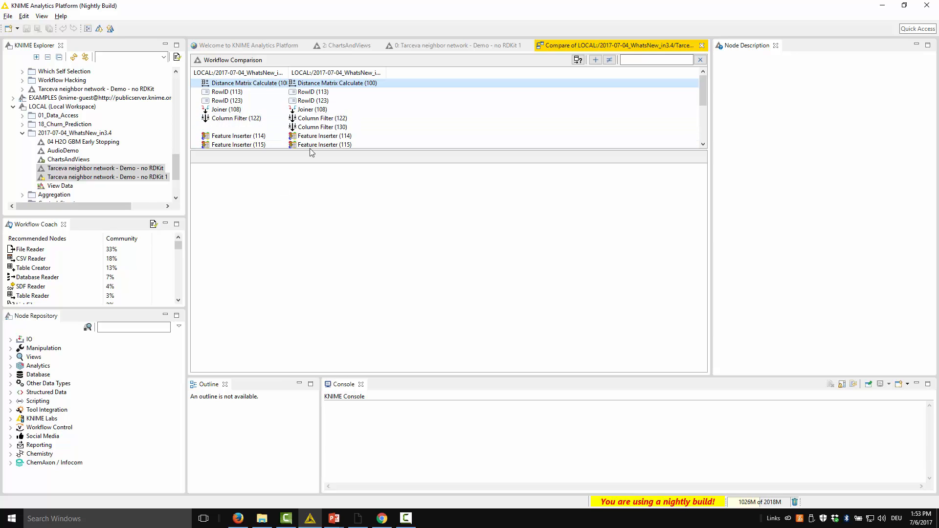
Step: Compare the node settings of RowID (123) and RowID (113), and hide nodes with equal settings in the enlarged comparison list
{"action": "left_click_drag", "start_coordinate": [312, 150], "coordinate": [313, 175]}
{"action": "left_click", "coordinate": [230, 91]}
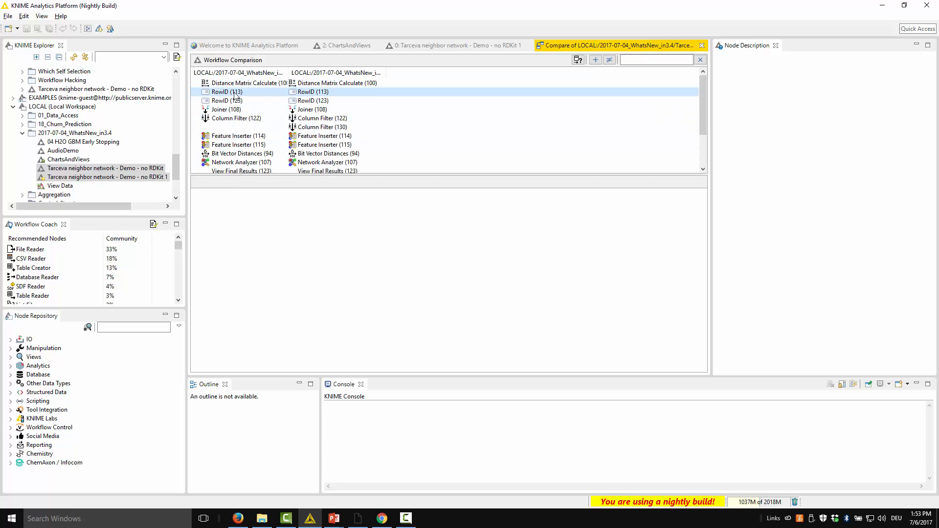
{"action": "left_click", "coordinate": [249, 100]}
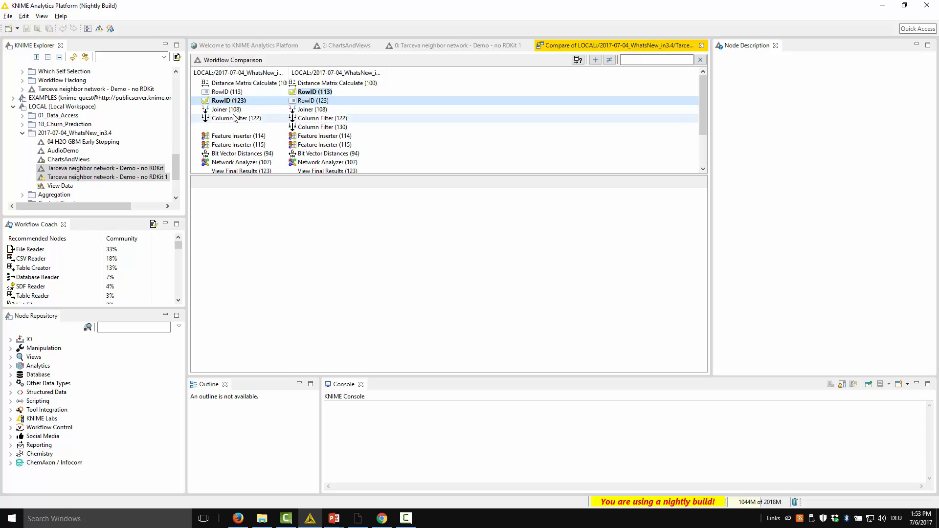
{"action": "left_click", "coordinate": [608, 59]}
{"action": "left_click", "coordinate": [576, 61]}
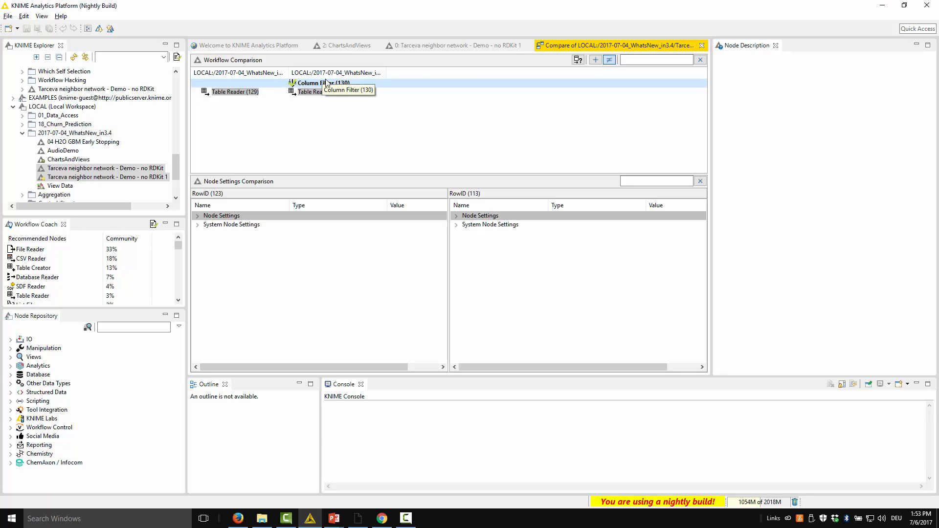
Step: Compare the Table Reader (129) node settings of both workflows, examining limitRows, and switch to the PowerPoint presentation
{"action": "double_click", "coordinate": [390, 74]}
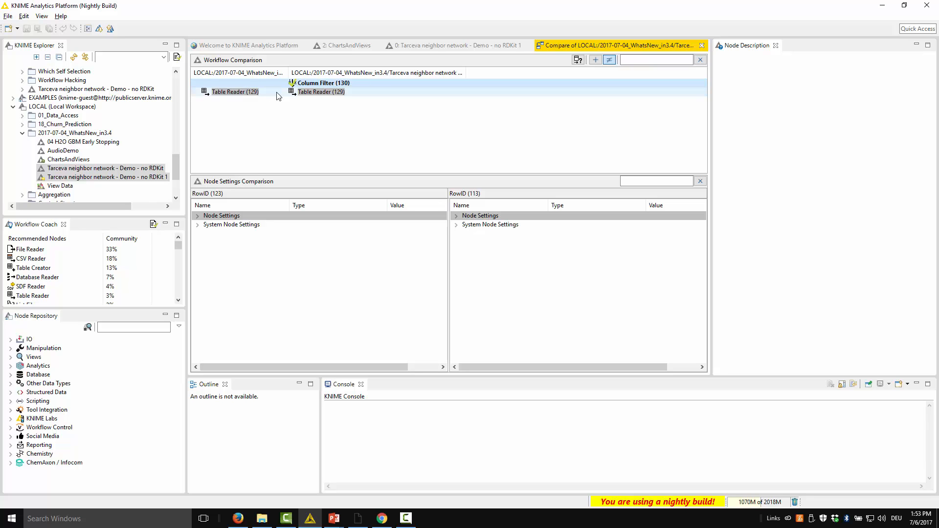
{"action": "left_click", "coordinate": [254, 94]}
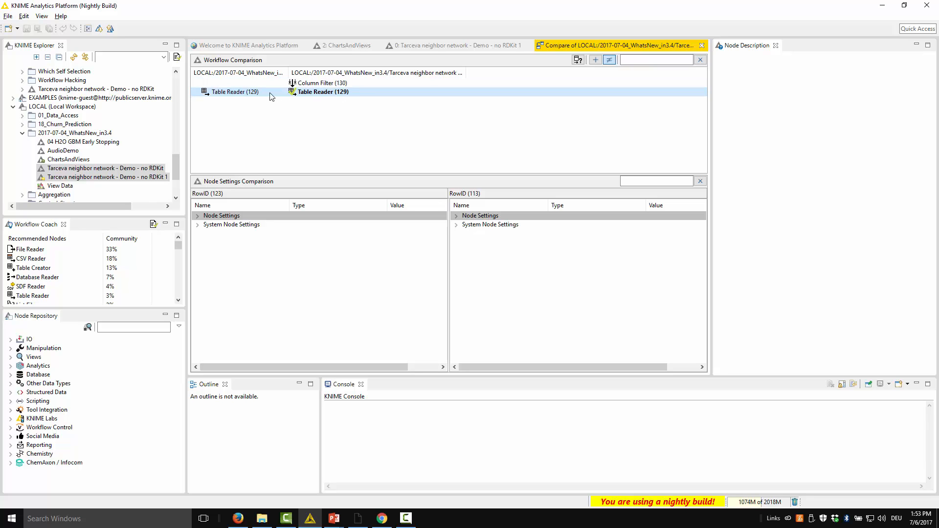
{"action": "left_click", "coordinate": [241, 92]}
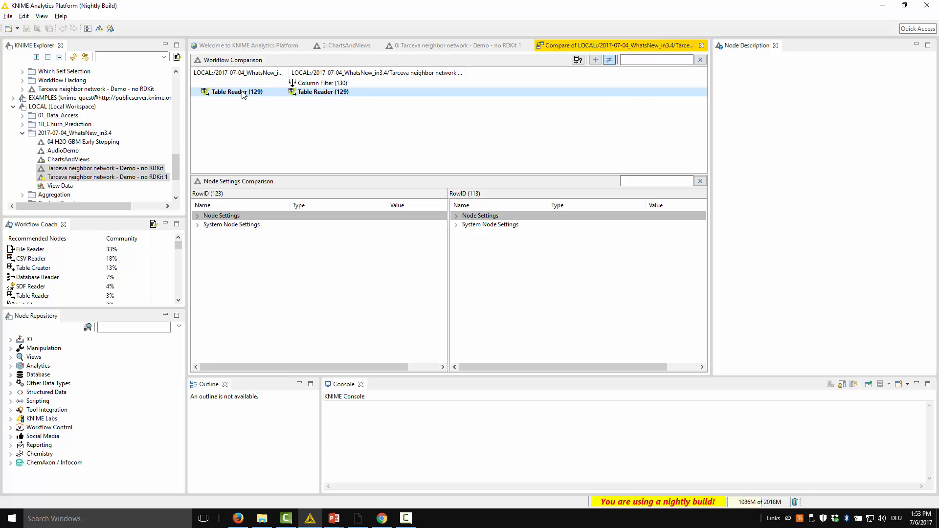
{"action": "left_click", "coordinate": [198, 215]}
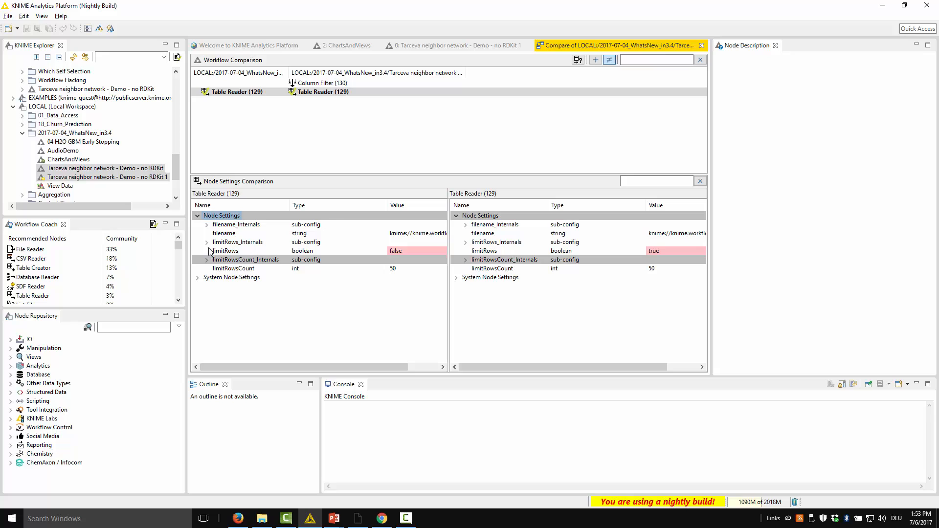
{"action": "left_click", "coordinate": [228, 251]}
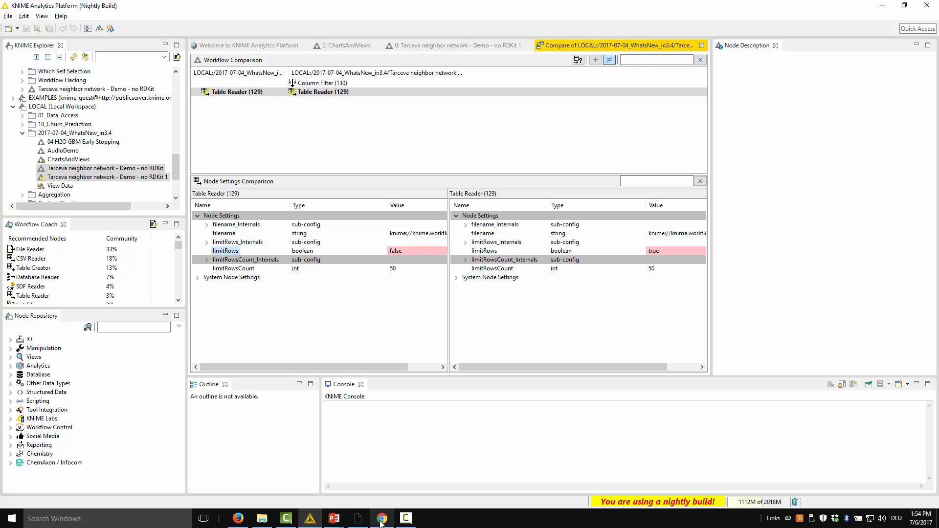
{"action": "left_click", "coordinate": [360, 522]}
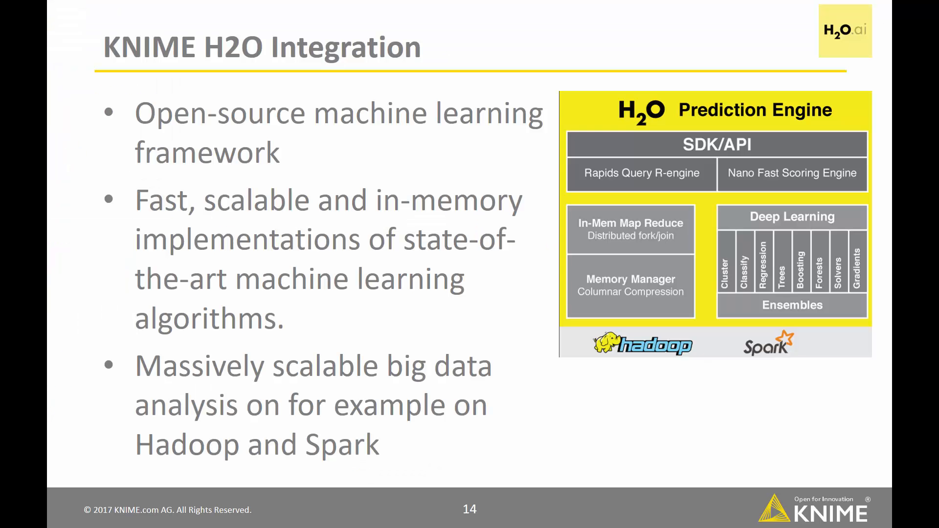
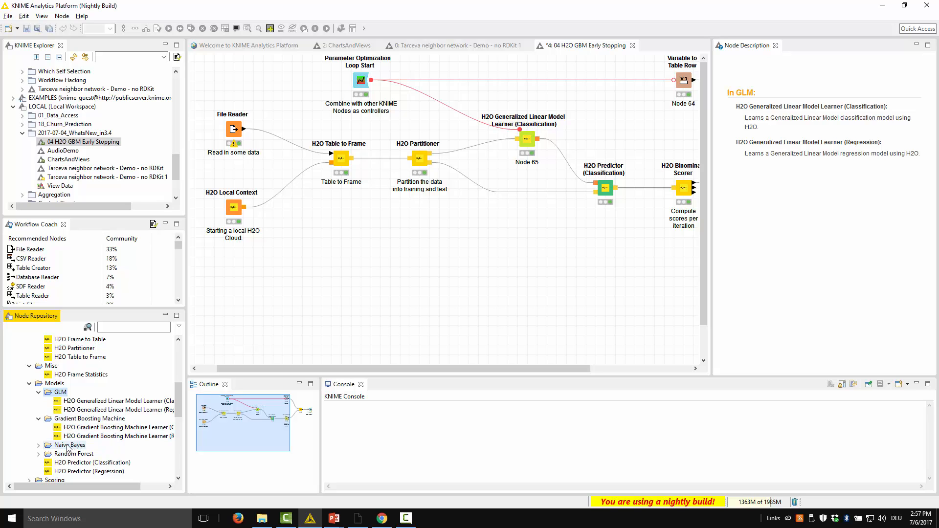
Step: Browse the H2O model nodes in the Node Repository and expand the Scoring category to examine its nodes
{"action": "scroll", "coordinate": [81, 453], "scroll_direction": "down", "scroll_amount": 1}
{"action": "scroll", "coordinate": [82, 453], "scroll_direction": "down", "scroll_amount": 1}
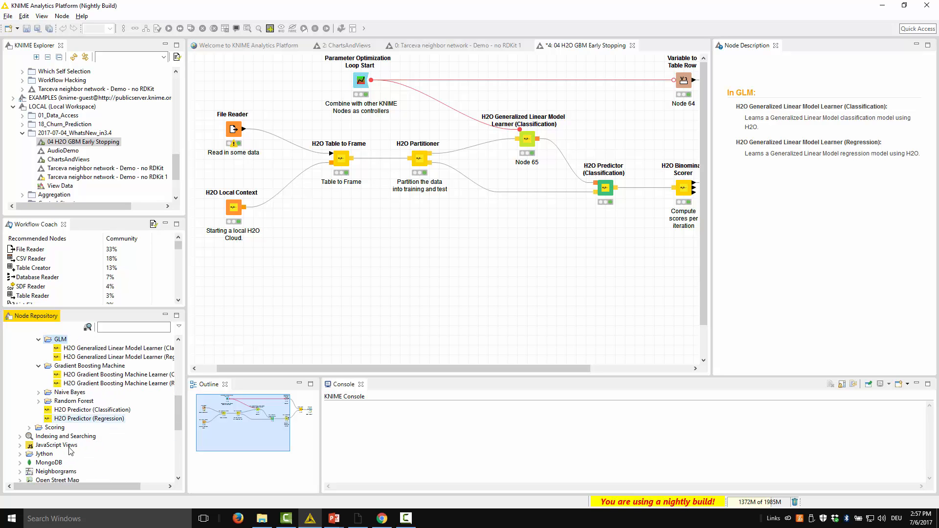
{"action": "left_click", "coordinate": [30, 427]}
{"action": "scroll", "coordinate": [58, 435], "scroll_direction": "down", "scroll_amount": 1}
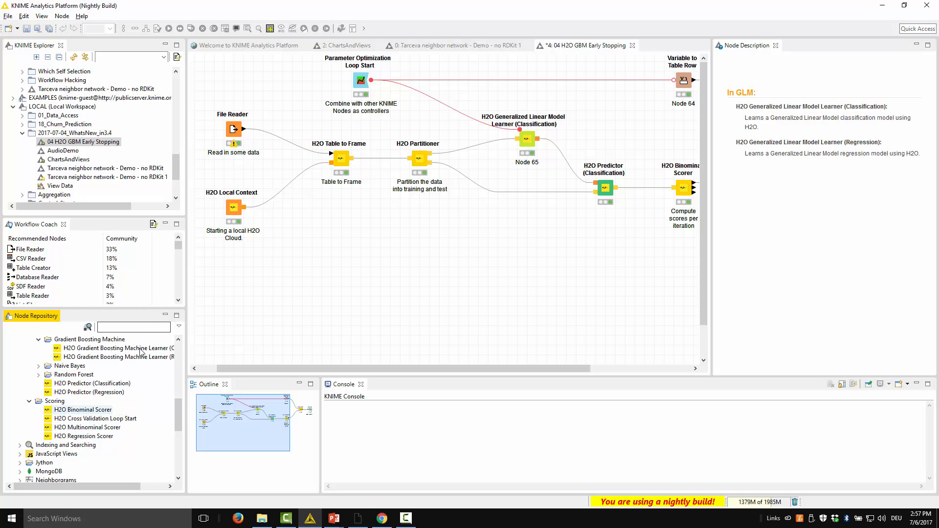
{"action": "left_click", "coordinate": [301, 251]}
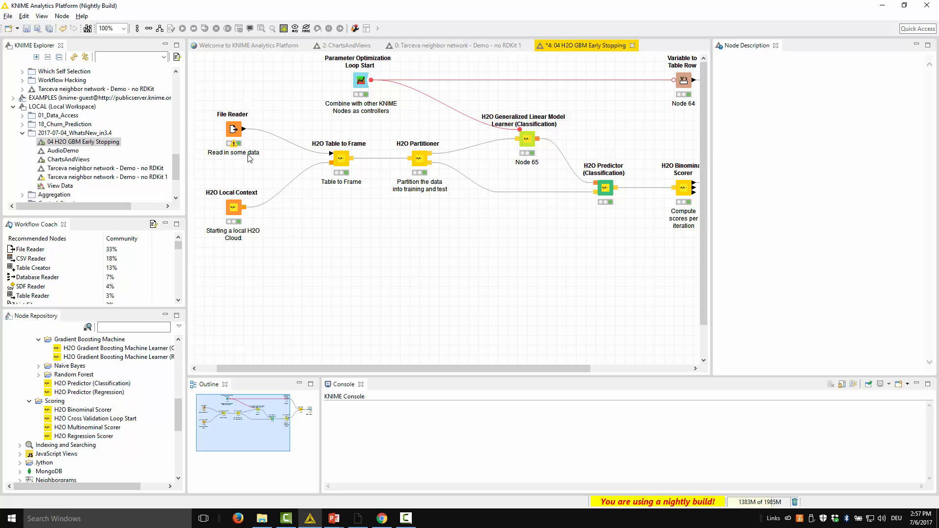
Step: View the File Reader node's output table in the H2O GBM Early Stopping workflow, and close it again
{"action": "right_click", "coordinate": [234, 130]}
{"action": "left_click", "coordinate": [260, 329]}
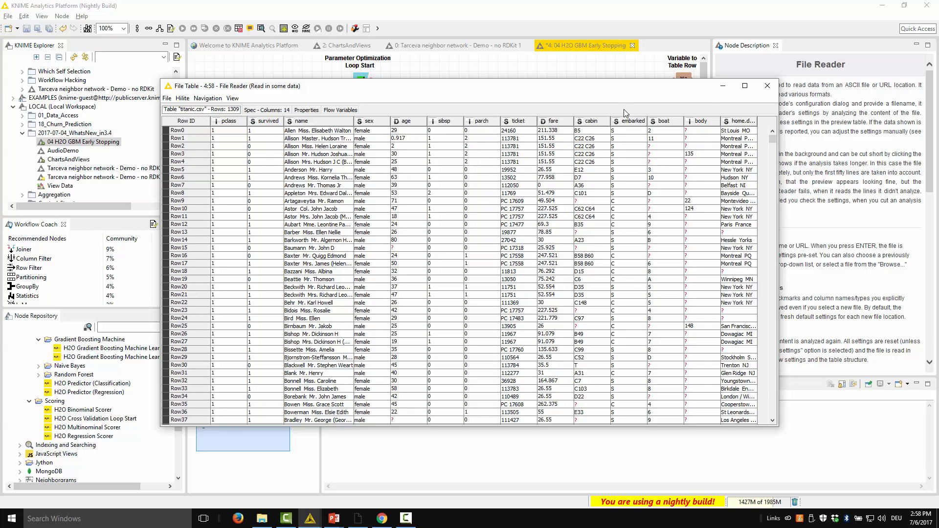
{"action": "left_click", "coordinate": [767, 86]}
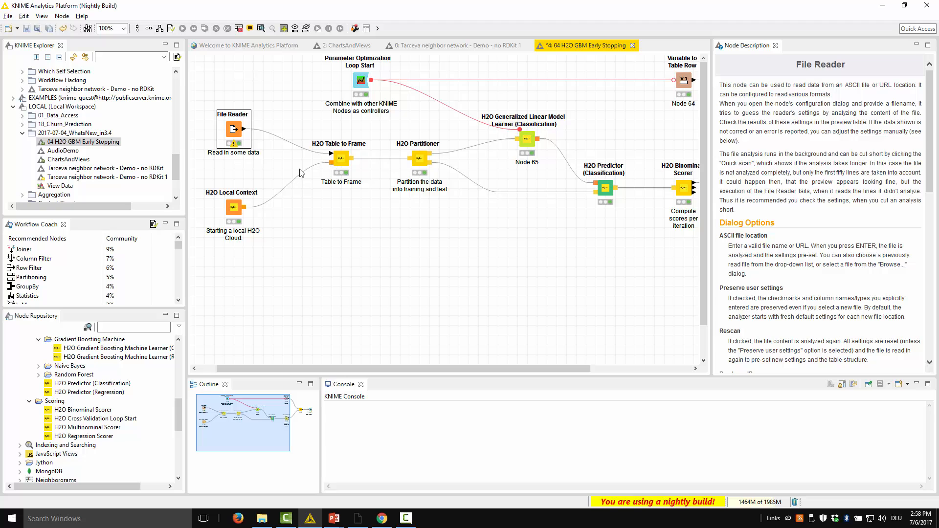
Step: Inspect the configuration of the H2O Local Context node and close it without applying changes
{"action": "left_click", "coordinate": [233, 211]}
{"action": "right_click", "coordinate": [233, 211]}
{"action": "left_click", "coordinate": [262, 218]}
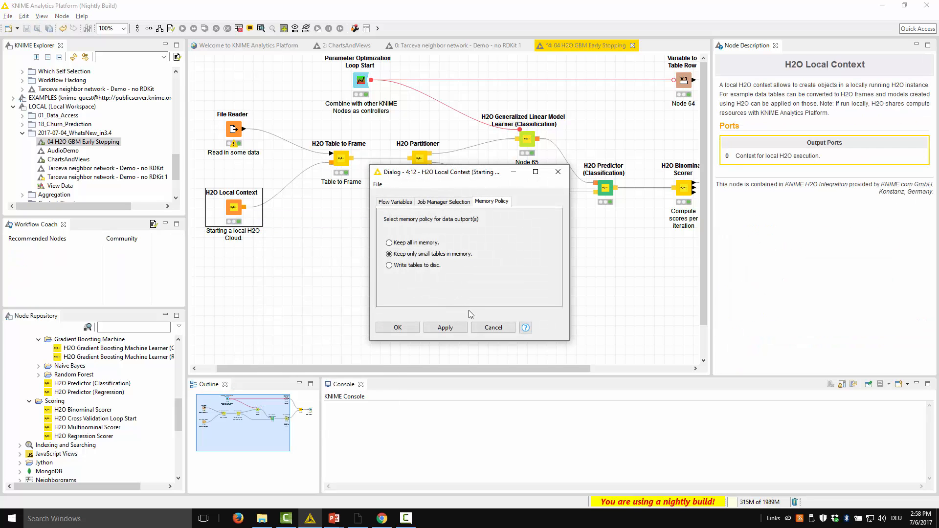
{"action": "left_click", "coordinate": [492, 326]}
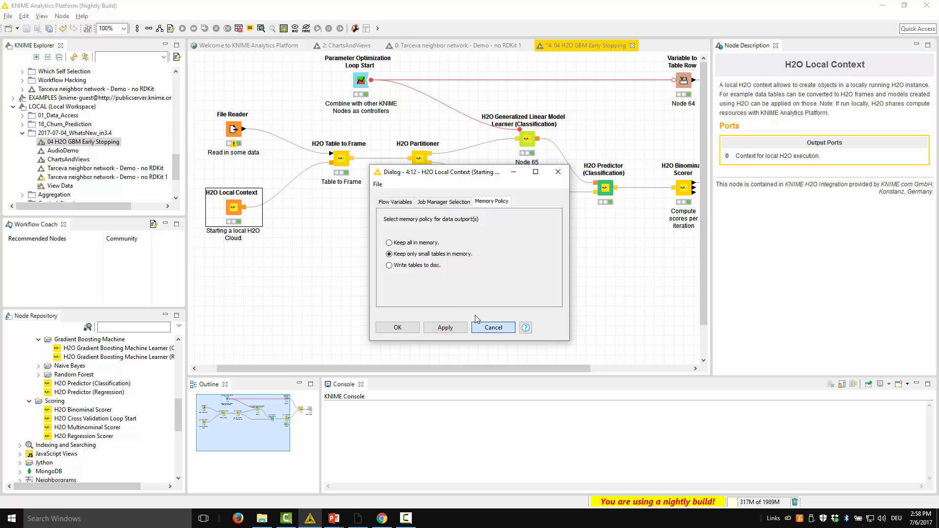
Step: Preview the converted H2O frame of the H2O Table to Frame node, and show the H2O Partitioner's node description
{"action": "right_click", "coordinate": [345, 161]}
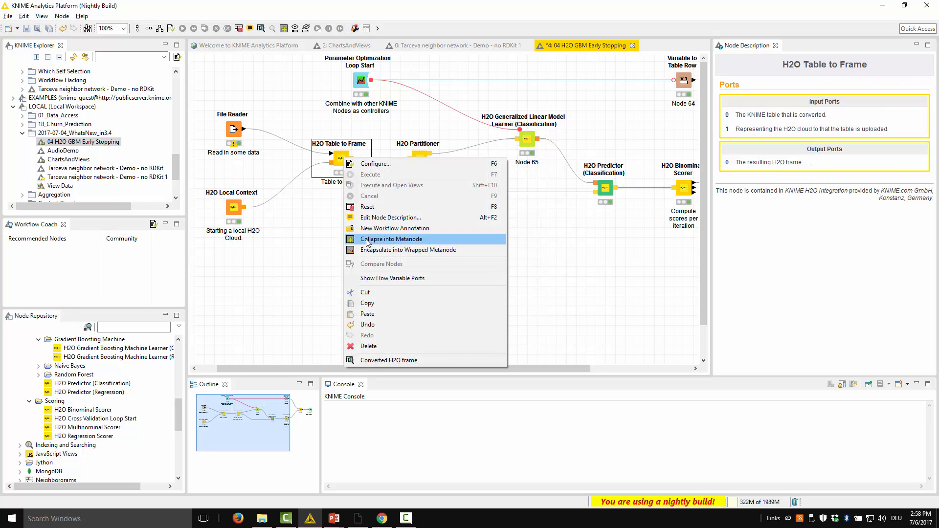
{"action": "left_click", "coordinate": [314, 215]}
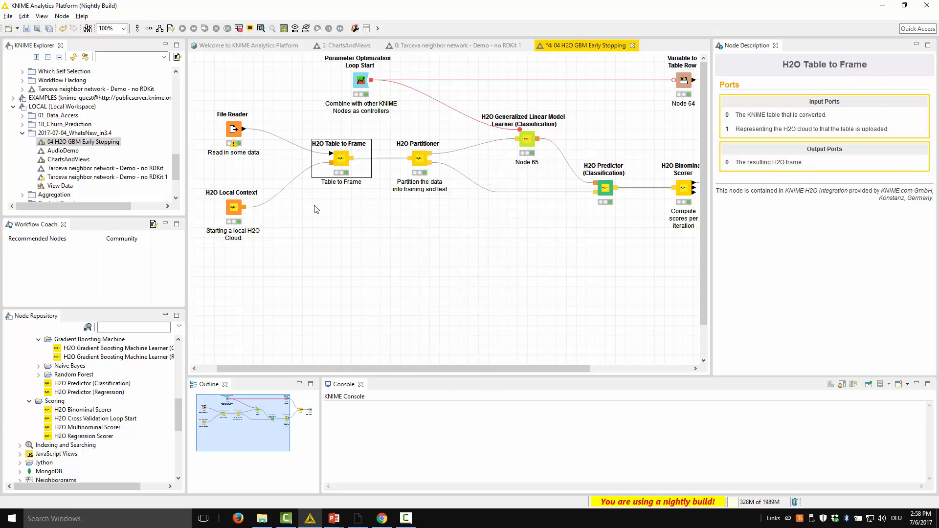
{"action": "right_click", "coordinate": [343, 162]}
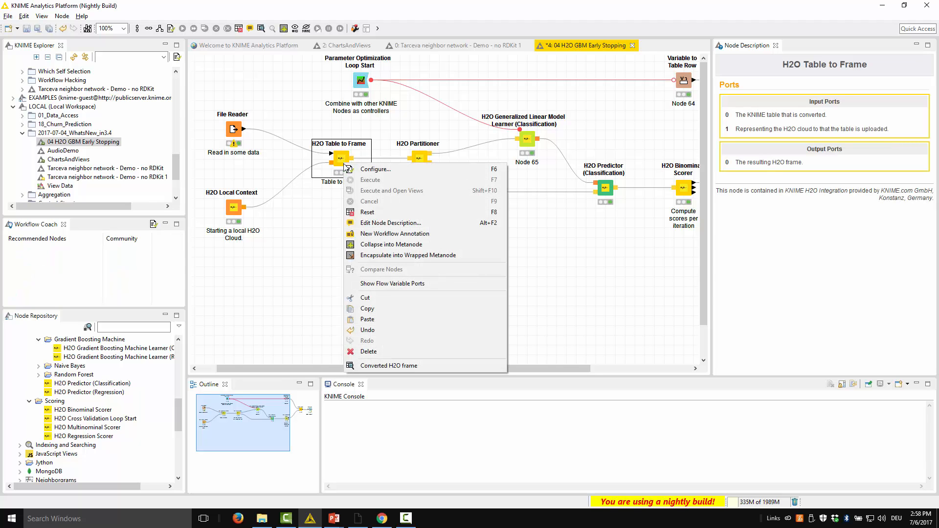
{"action": "left_click", "coordinate": [379, 367]}
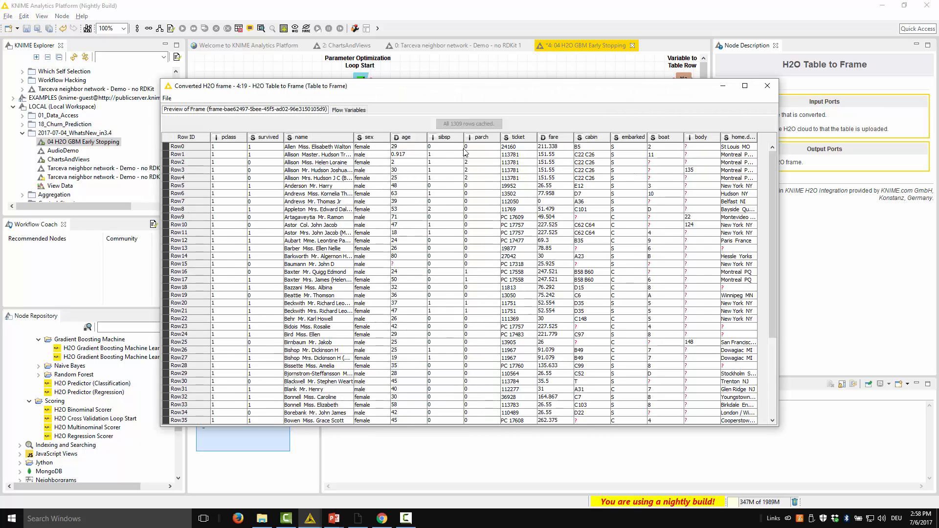
{"action": "left_click_drag", "start_coordinate": [309, 163], "coordinate": [313, 272]}
{"action": "left_click", "coordinate": [579, 264]}
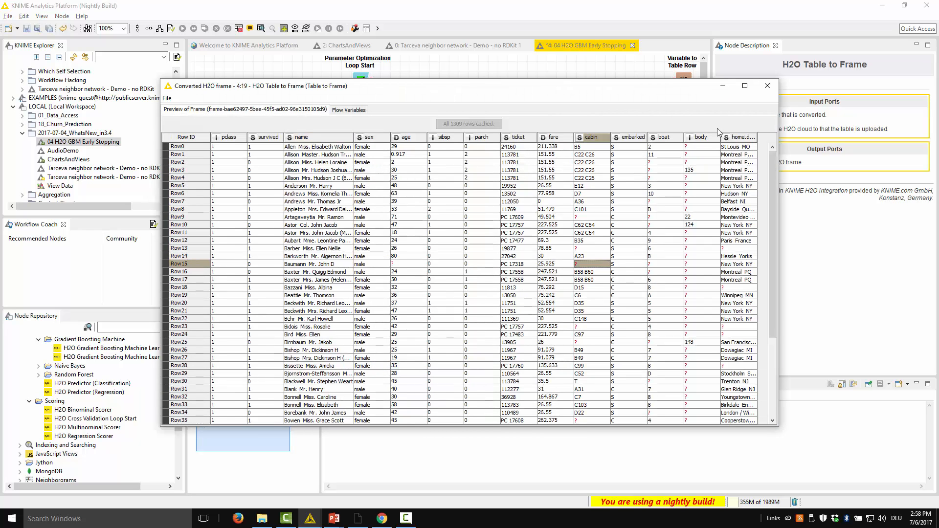
{"action": "left_click", "coordinate": [767, 85]}
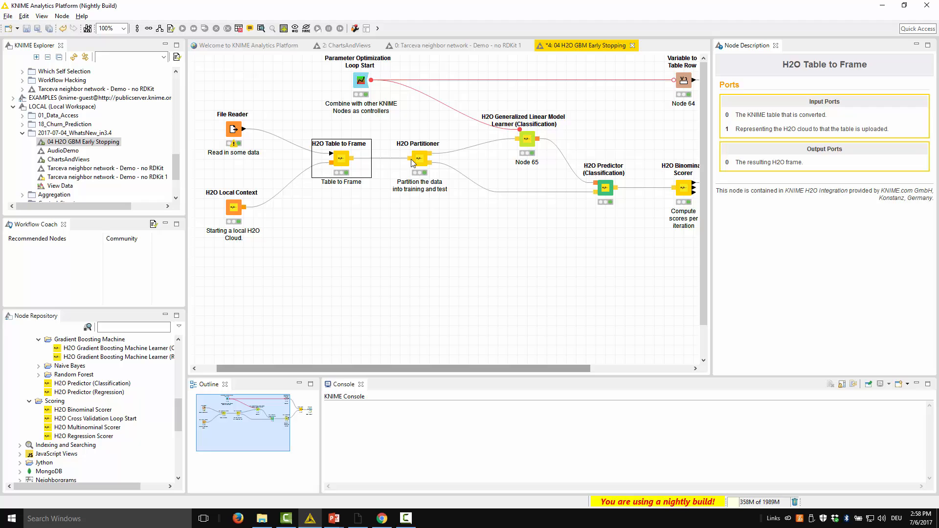
{"action": "left_click", "coordinate": [422, 181]}
{"action": "left_click", "coordinate": [421, 168]}
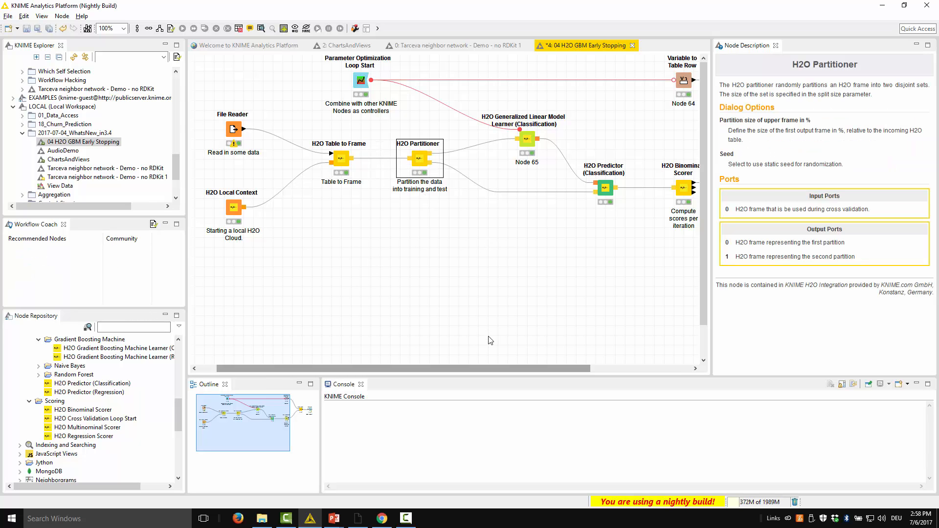
Step: Review the general, algorithm and advanced settings of the H2O Generalized Linear Model Learner (Classification) without changing them
{"action": "left_click_drag", "start_coordinate": [550, 367], "coordinate": [632, 366]}
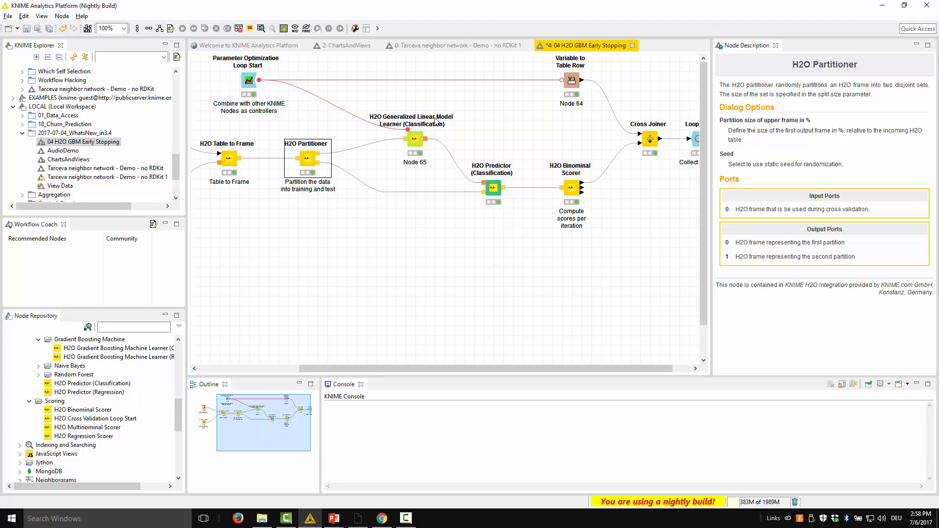
{"action": "right_click", "coordinate": [416, 144]}
{"action": "left_click", "coordinate": [431, 147]}
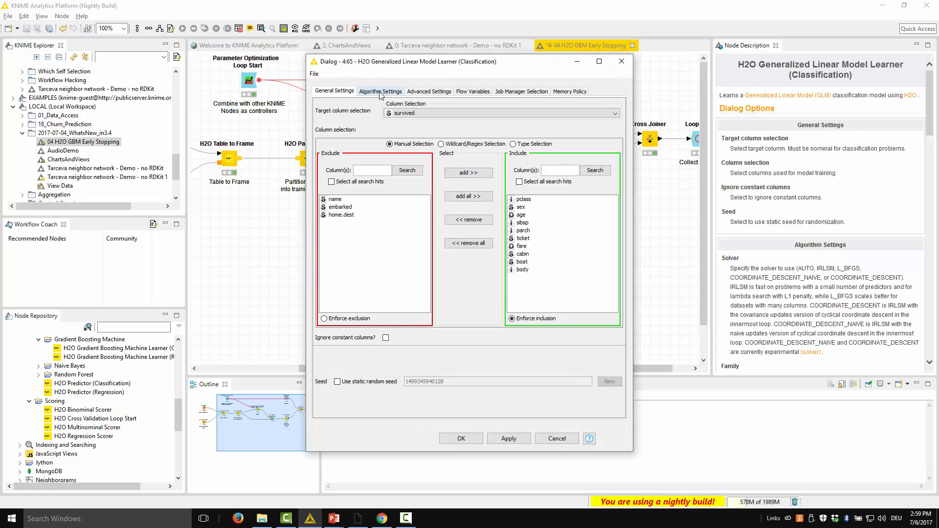
{"action": "left_click", "coordinate": [381, 92]}
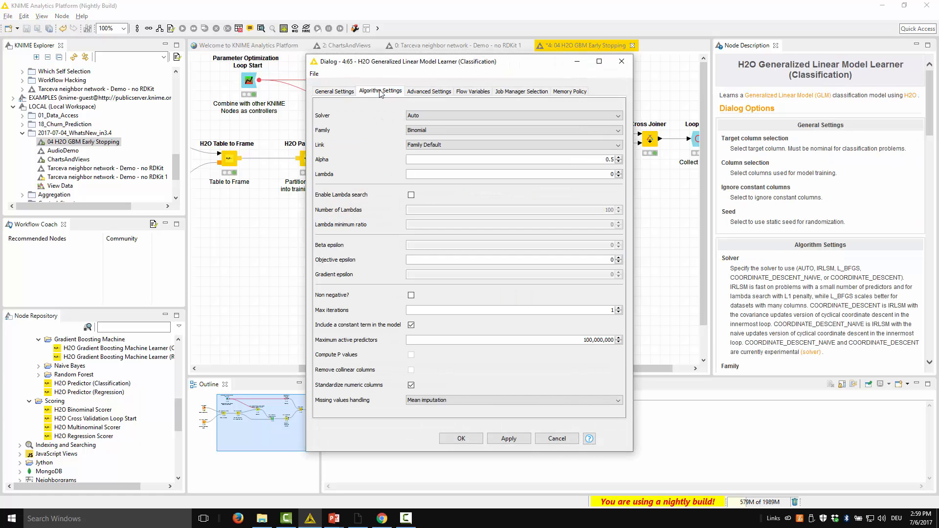
{"action": "left_click", "coordinate": [428, 92]}
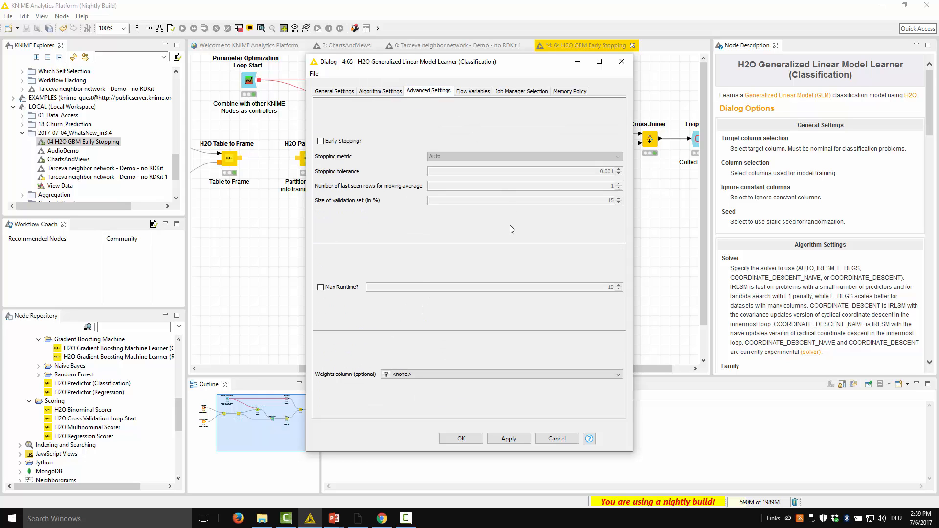
{"action": "left_click", "coordinate": [347, 91]}
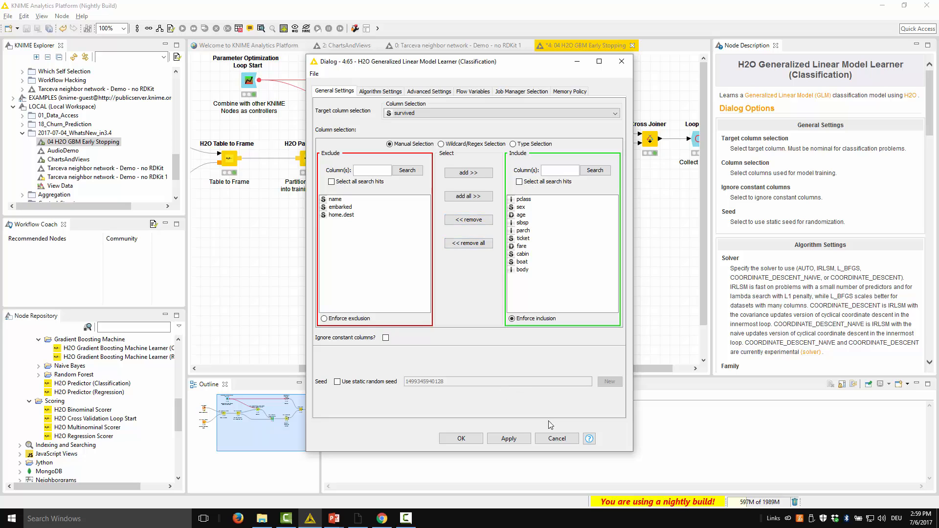
{"action": "left_click", "coordinate": [556, 437]}
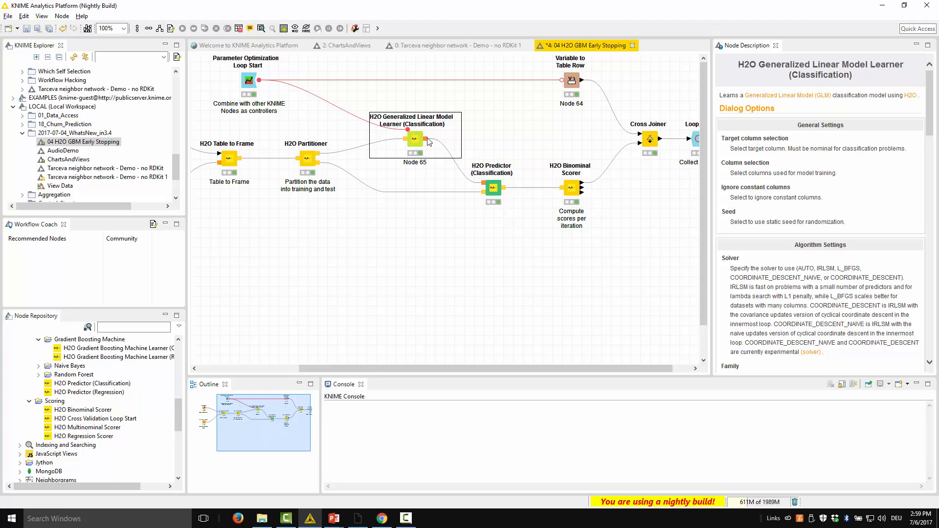
Step: Inspect the predictor settings of the H2O Predictor (Classification) node and close them without changes
{"action": "left_click", "coordinate": [495, 190]}
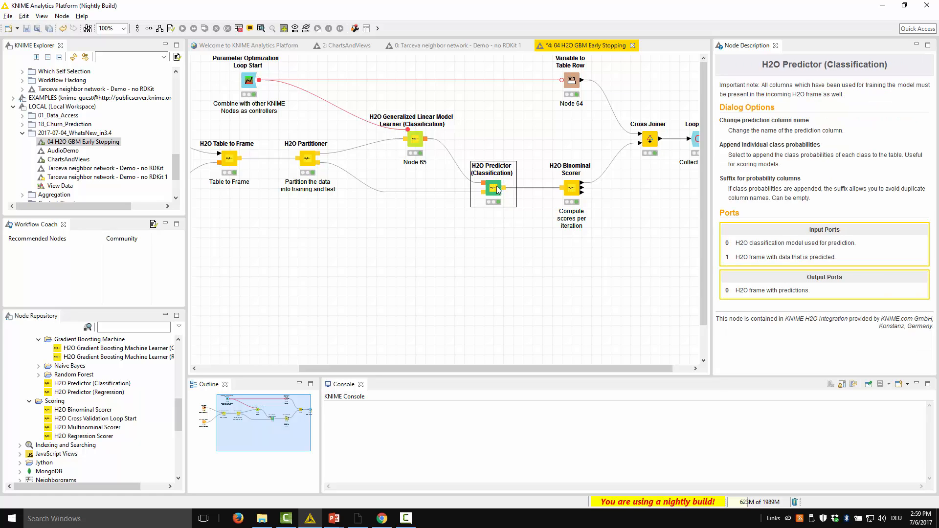
{"action": "right_click", "coordinate": [496, 189]}
{"action": "left_click", "coordinate": [511, 193]}
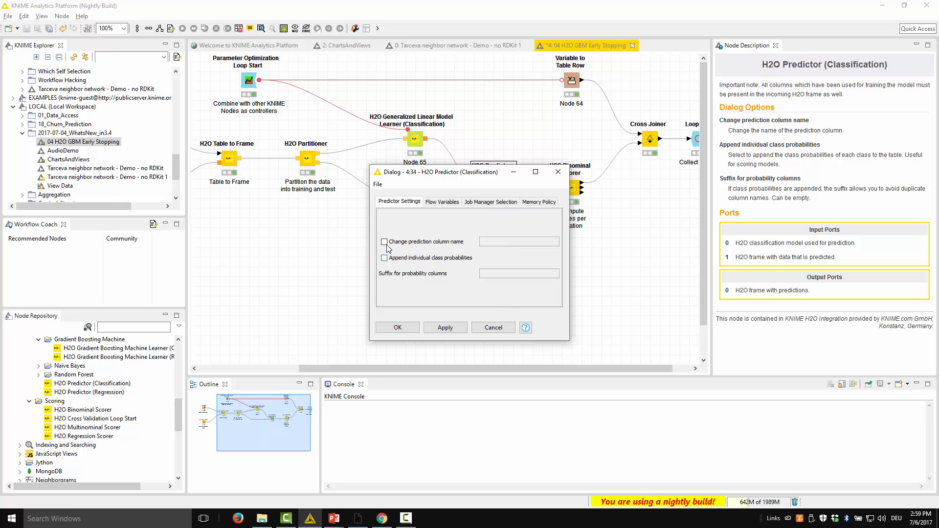
{"action": "left_click", "coordinate": [493, 329]}
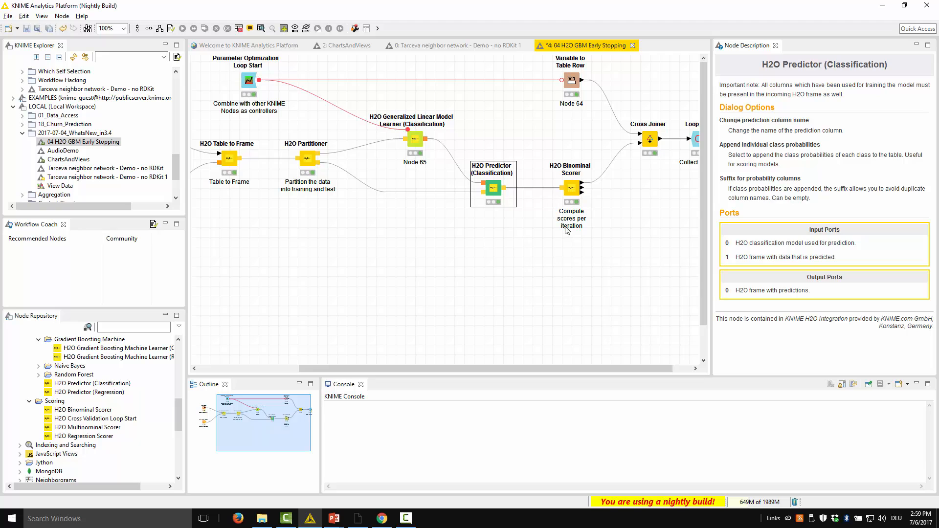
Step: Check the actual and prediction column settings of the H2O Binominal Scorer node without changing them
{"action": "right_click", "coordinate": [573, 193]}
{"action": "left_click", "coordinate": [606, 197]}
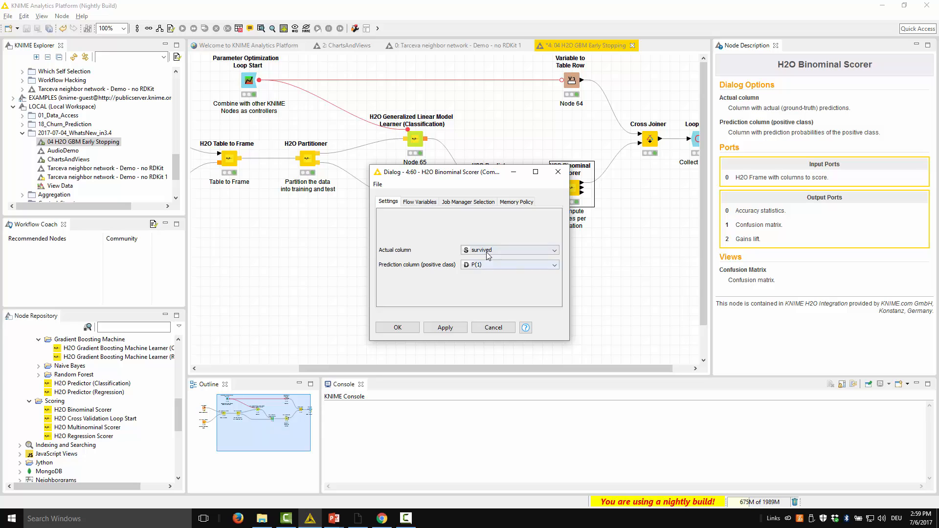
{"action": "left_click", "coordinate": [493, 327]}
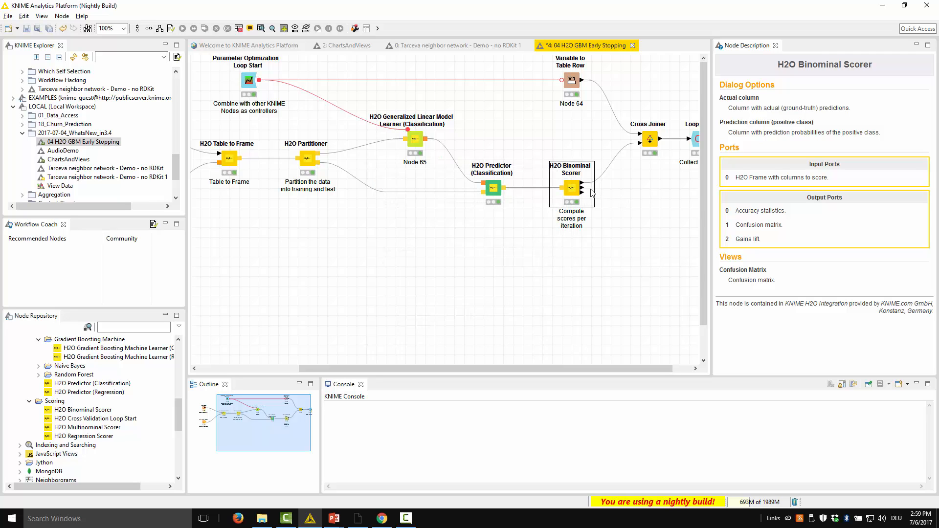
Step: Examine the parameters and search strategy configured in the Parameter Optimization Loop Start node without changing them
{"action": "mouse_move", "coordinate": [591, 189]}
{"action": "scroll", "coordinate": [577, 368], "scroll_direction": "right", "scroll_amount": 1}
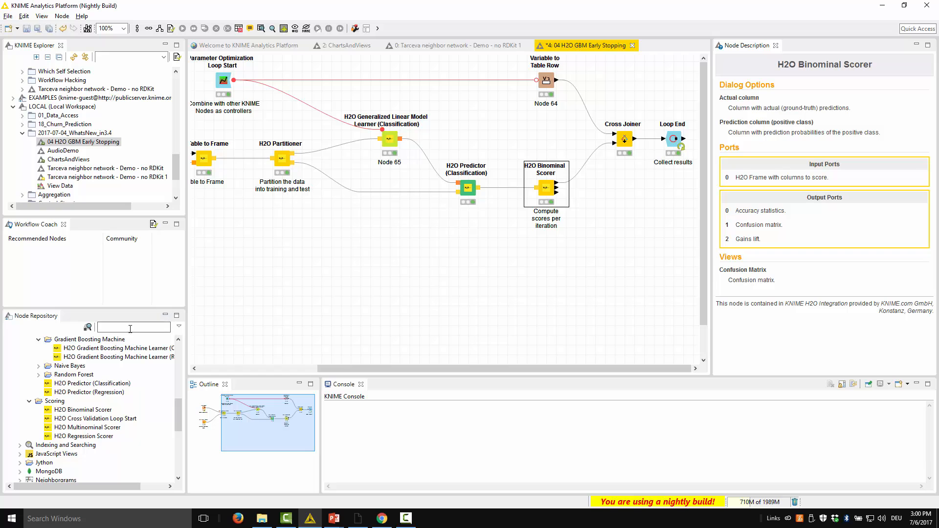
{"action": "left_click", "coordinate": [217, 86]}
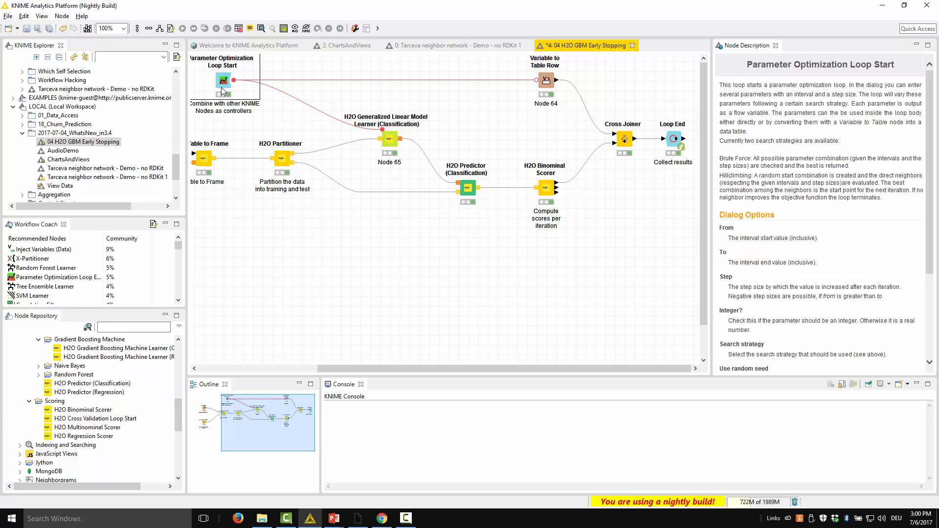
{"action": "left_click_drag", "start_coordinate": [266, 403], "coordinate": [255, 412]}
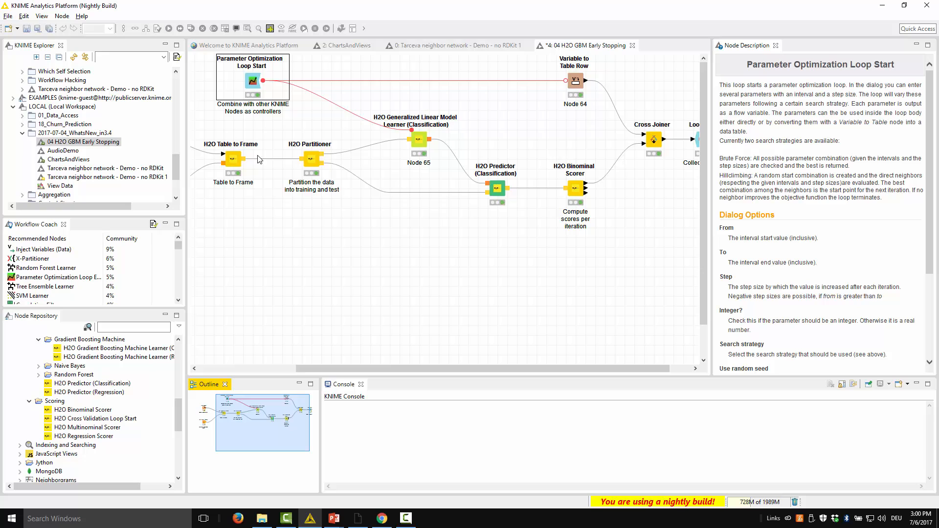
{"action": "right_click", "coordinate": [261, 81]}
{"action": "left_click", "coordinate": [265, 87]}
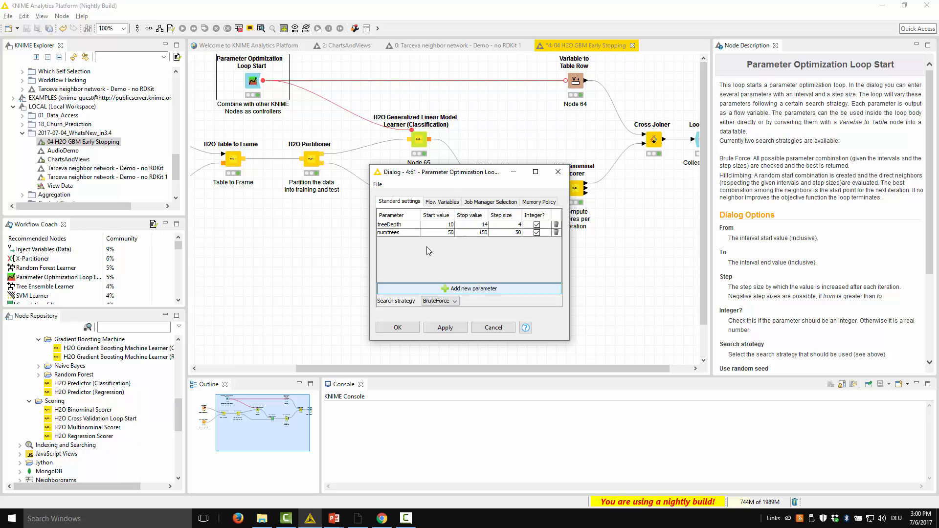
{"action": "left_click", "coordinate": [493, 327]}
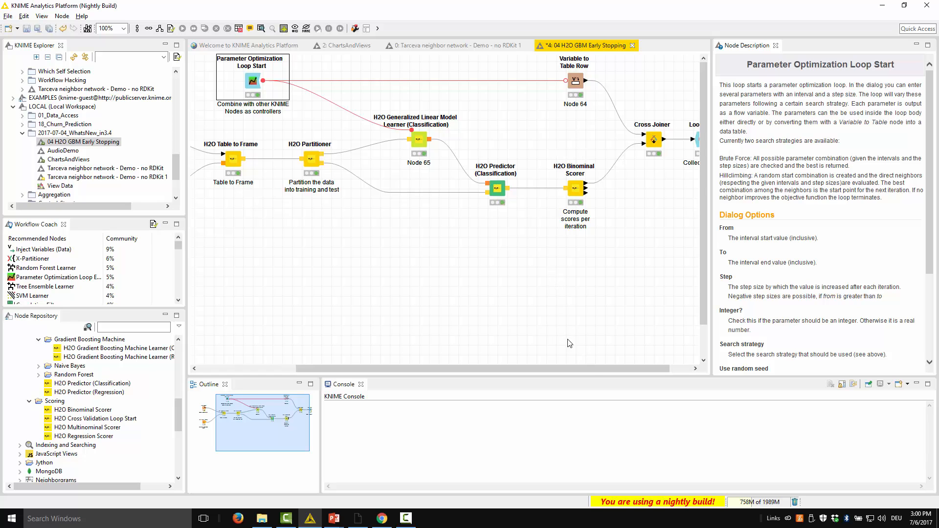
Step: View the Loop End node's collected results table to examine the scores per parameter combination, and close it
{"action": "left_click_drag", "start_coordinate": [591, 369], "coordinate": [629, 371]}
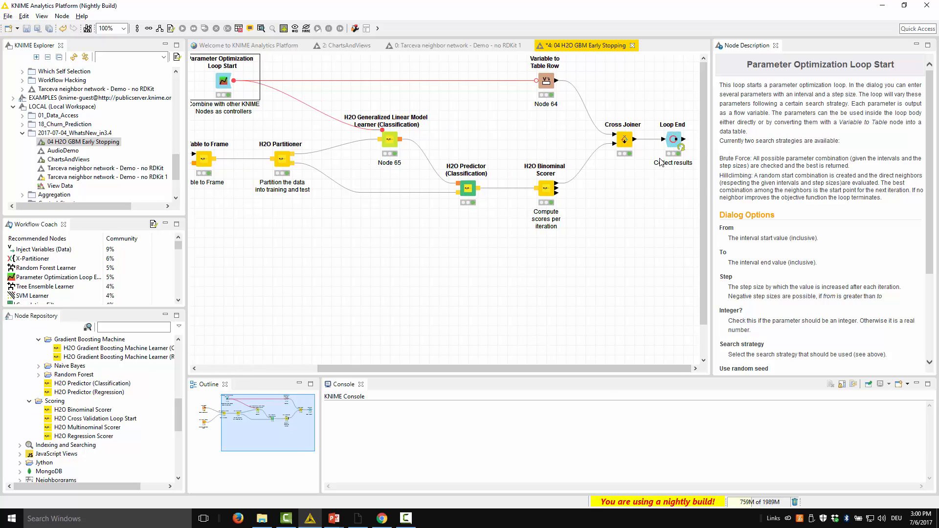
{"action": "right_click", "coordinate": [675, 141]}
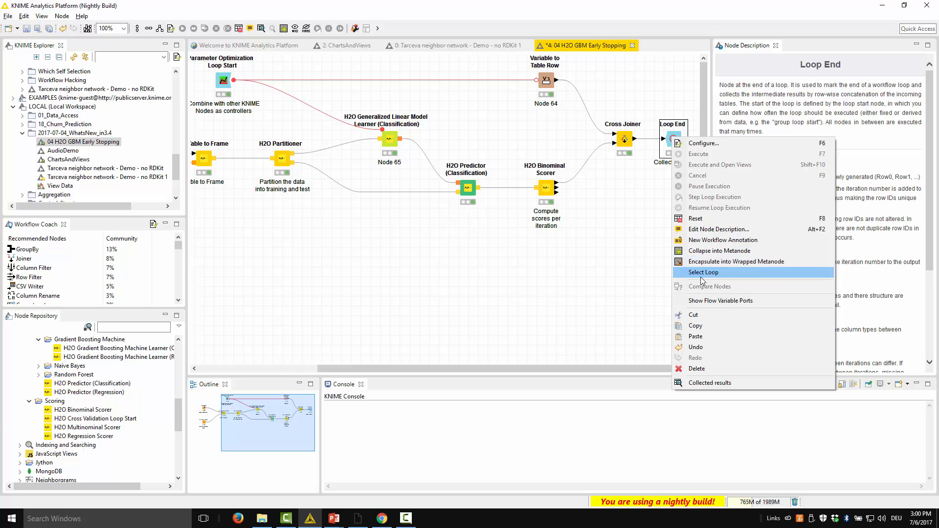
{"action": "left_click", "coordinate": [709, 382]}
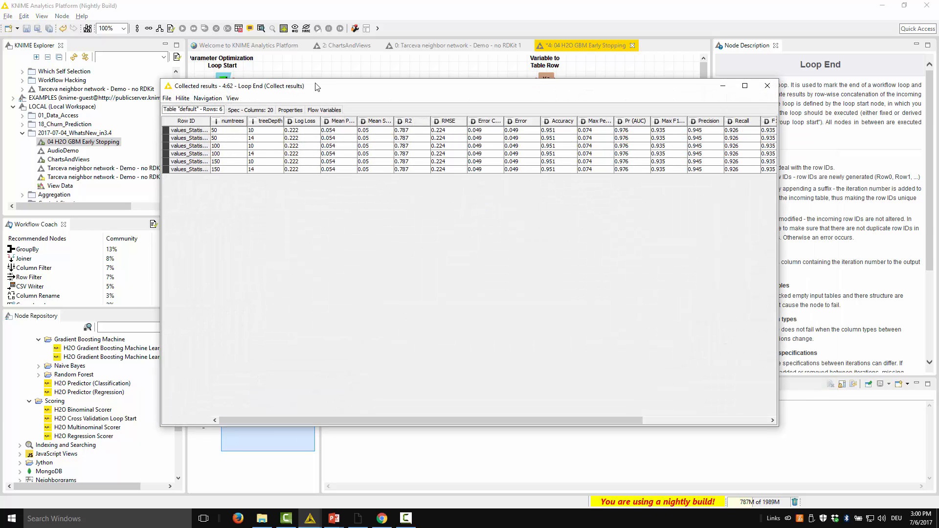
{"action": "left_click_drag", "start_coordinate": [328, 85], "coordinate": [325, 170]}
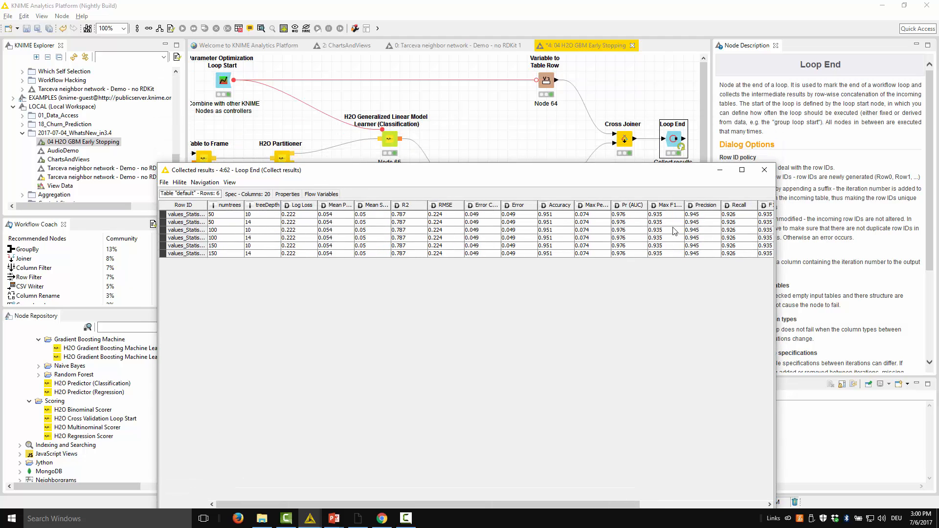
{"action": "left_click", "coordinate": [764, 170]}
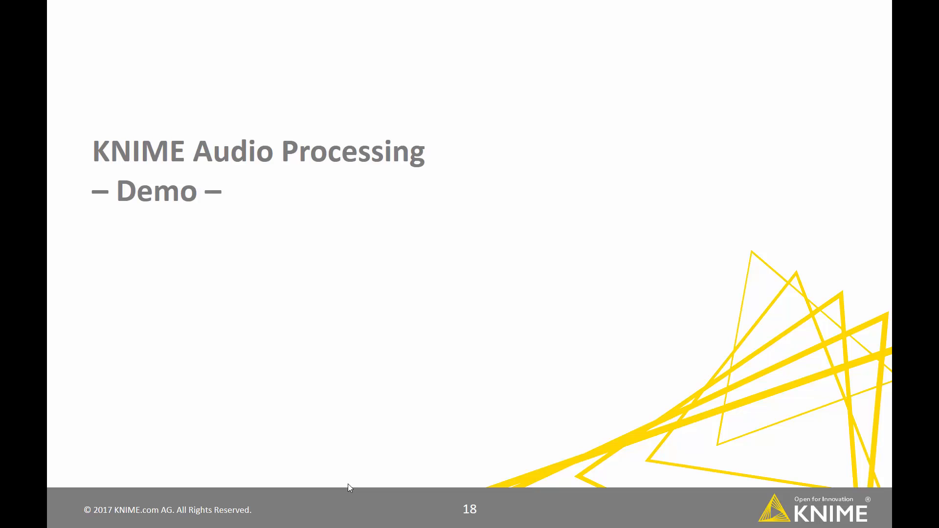
Step: Switch to KNIME and expand the Audio category under KNIME Labs to examine its IO, Processing and Speech Recognizer nodes
{"action": "key", "text": "alt+Tab"}
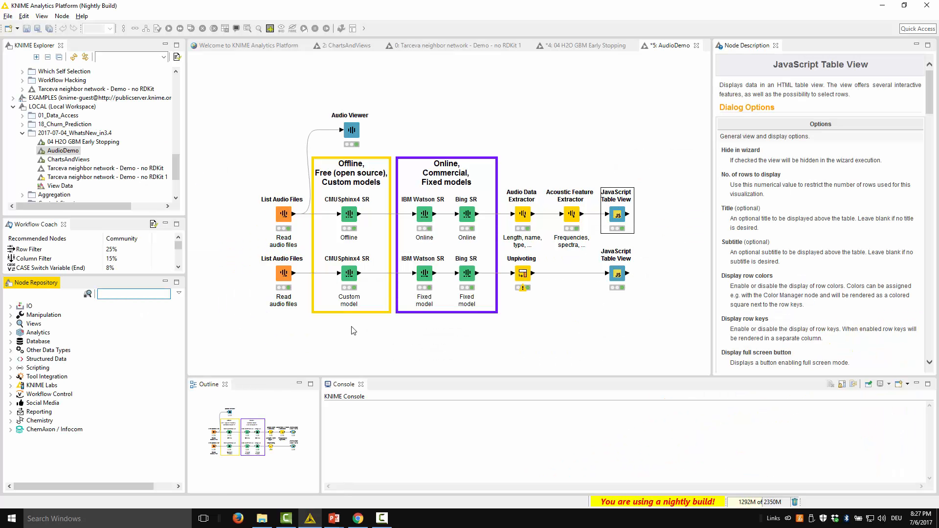
{"action": "left_click", "coordinate": [317, 343]}
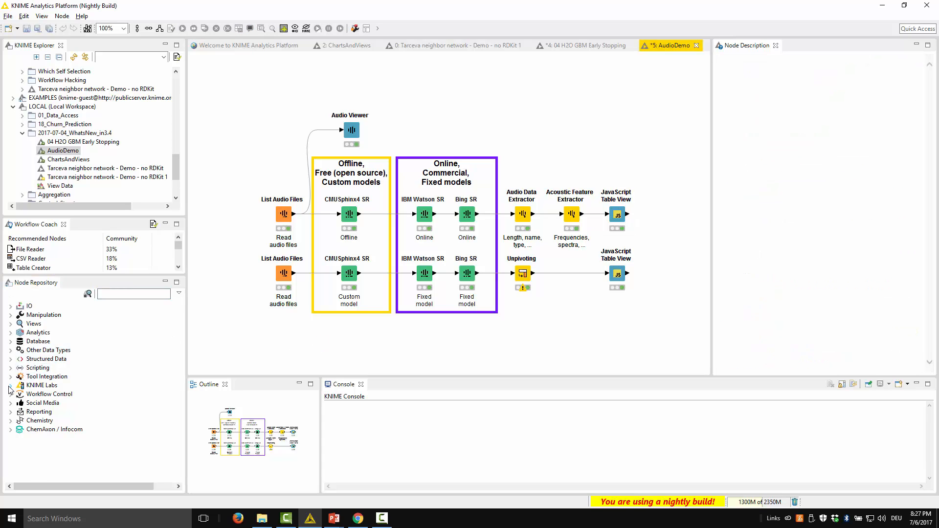
{"action": "left_click", "coordinate": [11, 386]}
{"action": "left_click", "coordinate": [19, 332]}
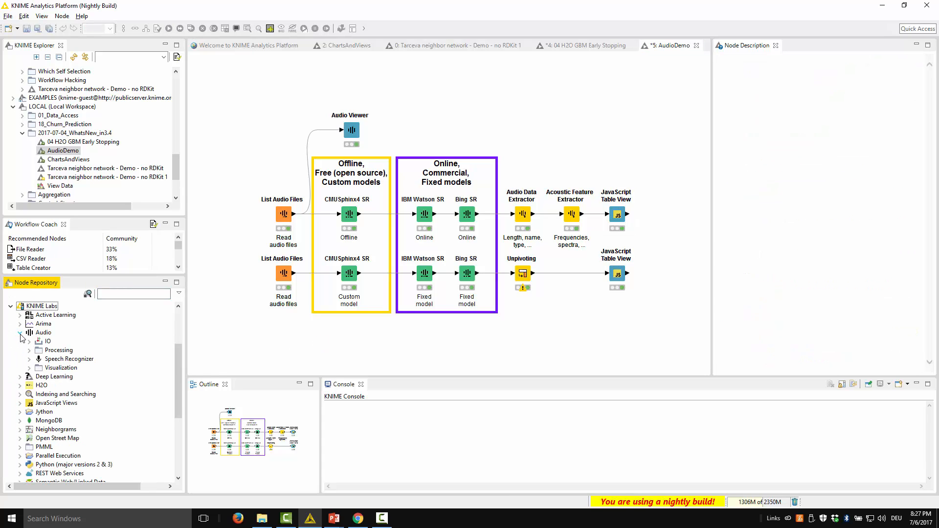
{"action": "left_click", "coordinate": [40, 333]}
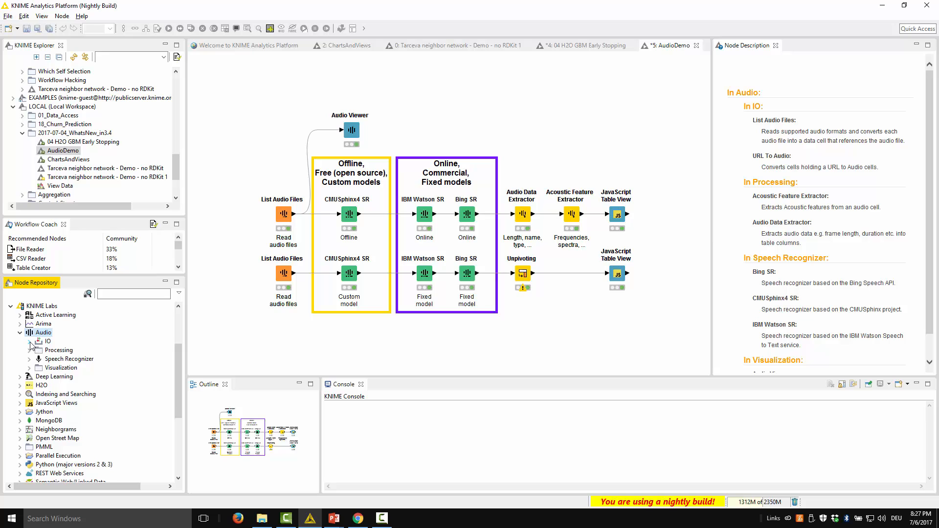
{"action": "left_click", "coordinate": [30, 341]}
{"action": "left_click", "coordinate": [29, 368]}
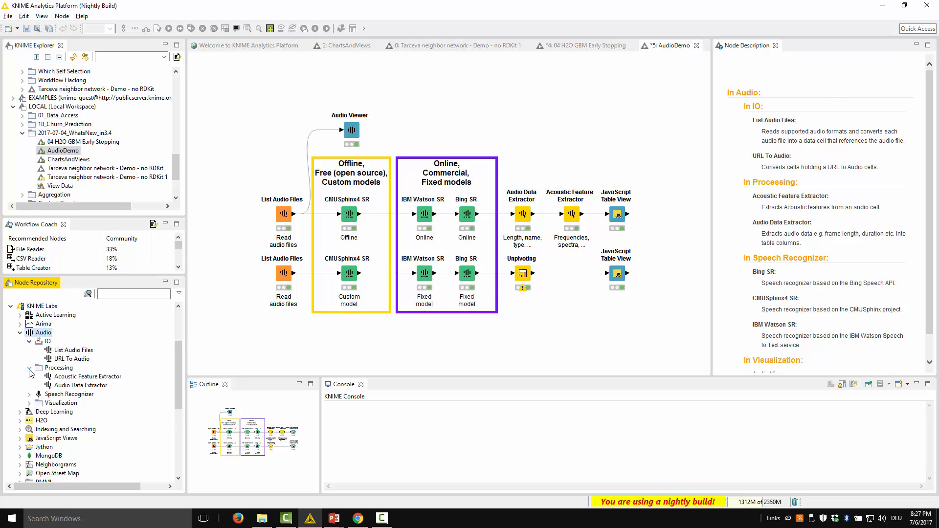
{"action": "left_click", "coordinate": [29, 394]}
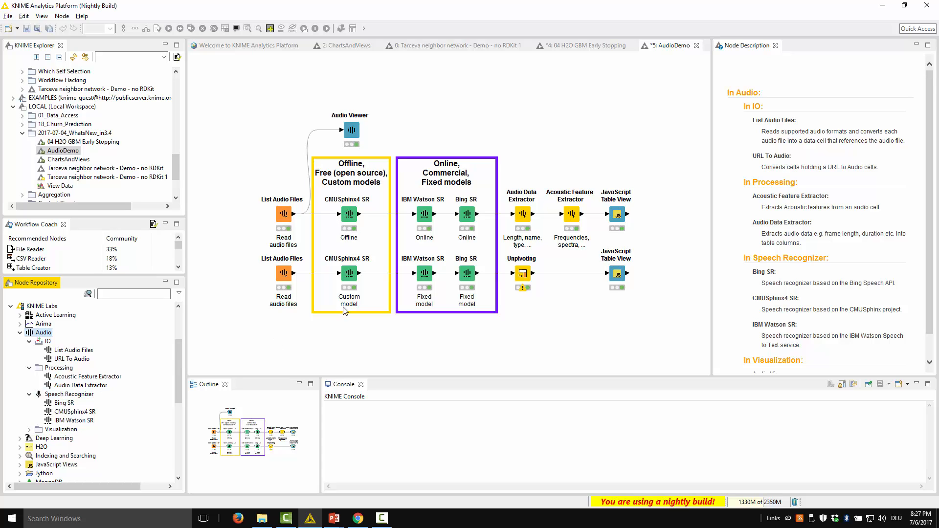
Step: Preview the Greg16.wav and Heather16.wav recordings in the upper List Audio Files node's configuration, and close it without changes
{"action": "left_click", "coordinate": [283, 220]}
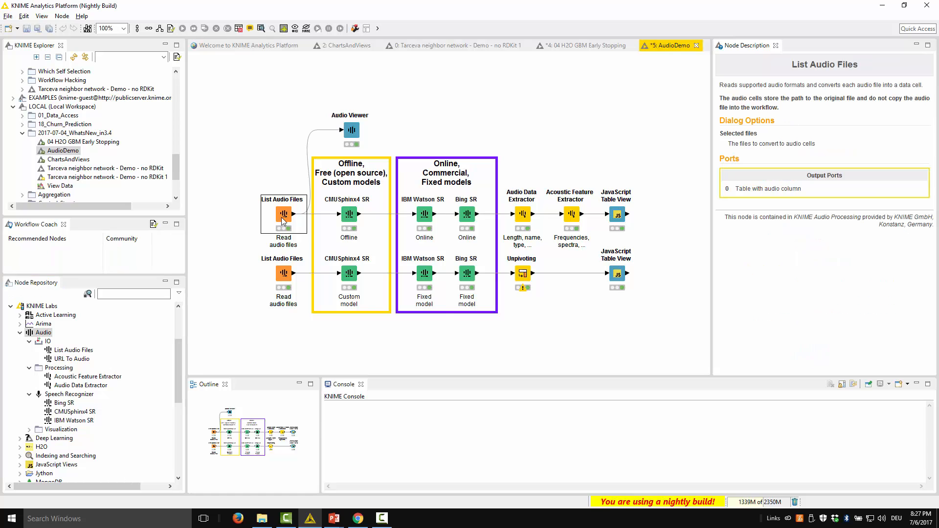
{"action": "right_click", "coordinate": [283, 219]}
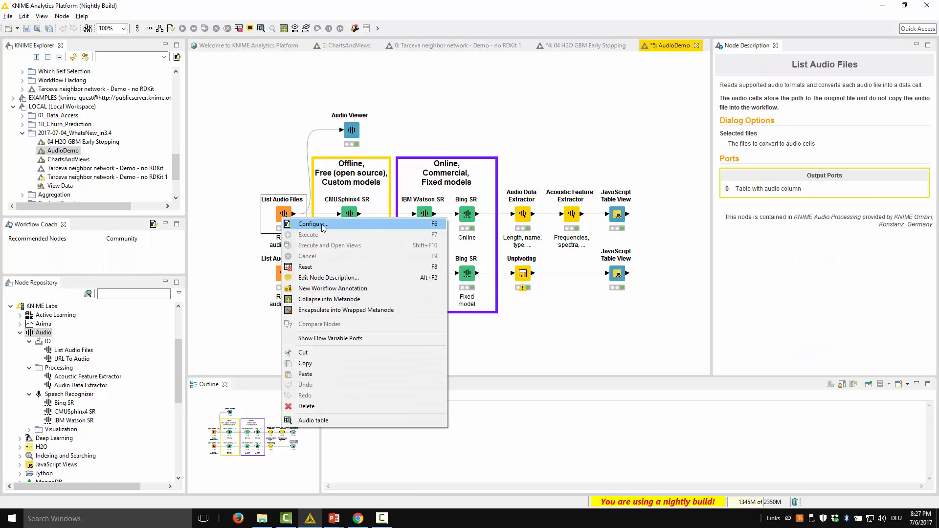
{"action": "left_click", "coordinate": [313, 224]}
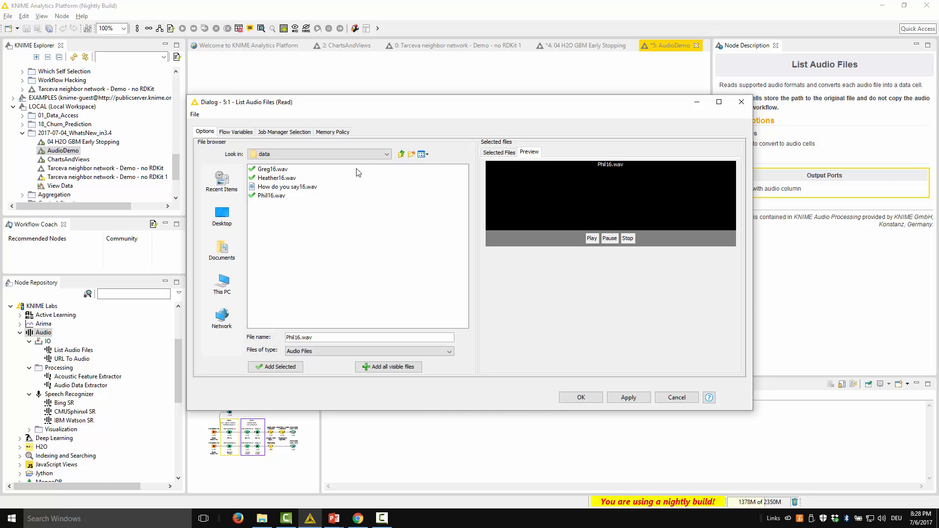
{"action": "left_click", "coordinate": [273, 169]}
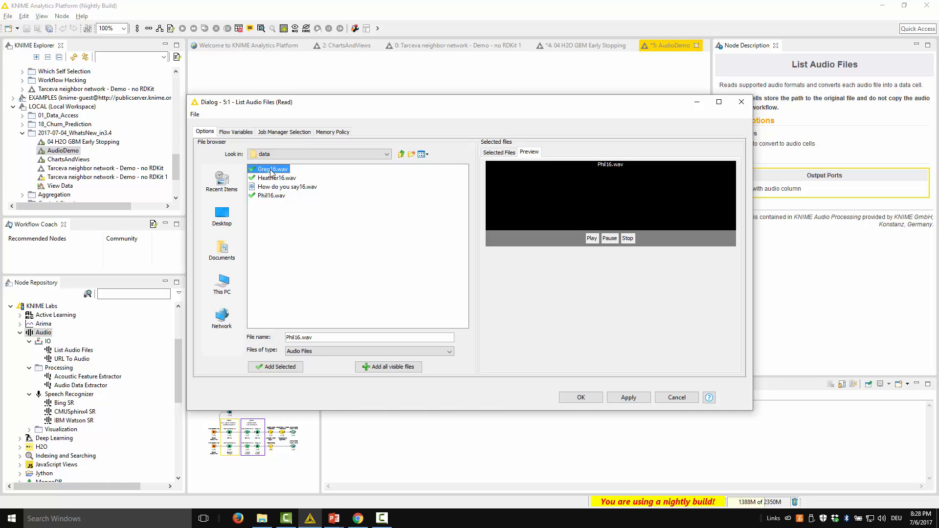
{"action": "left_click", "coordinate": [592, 239]}
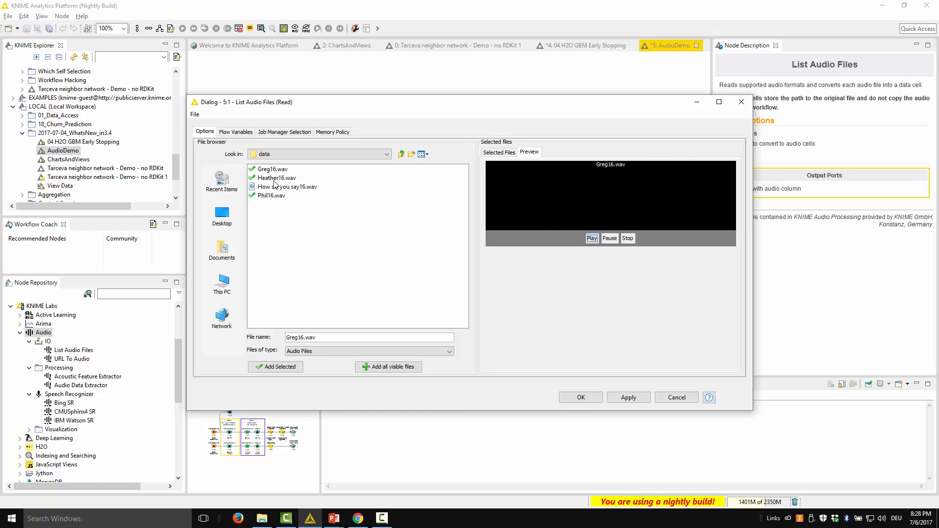
{"action": "left_click", "coordinate": [276, 178]}
{"action": "left_click", "coordinate": [591, 239]}
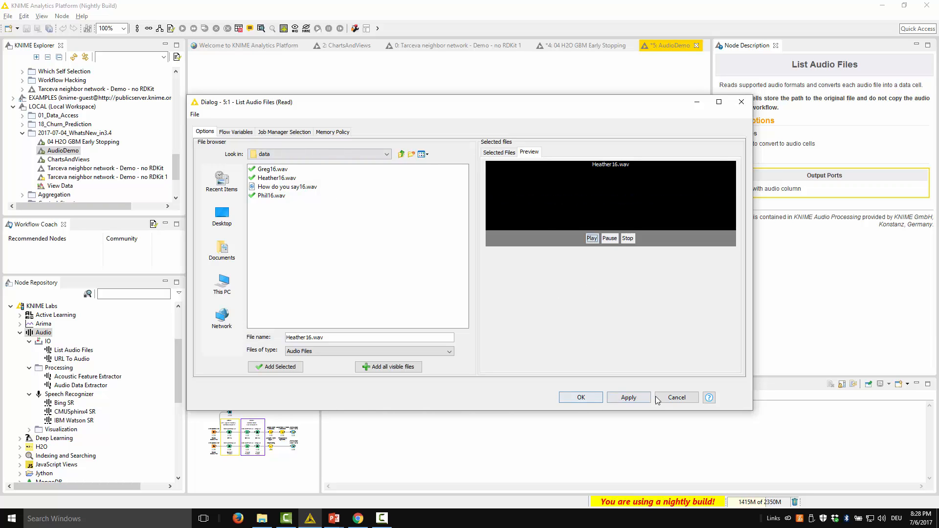
{"action": "left_click", "coordinate": [677, 397]}
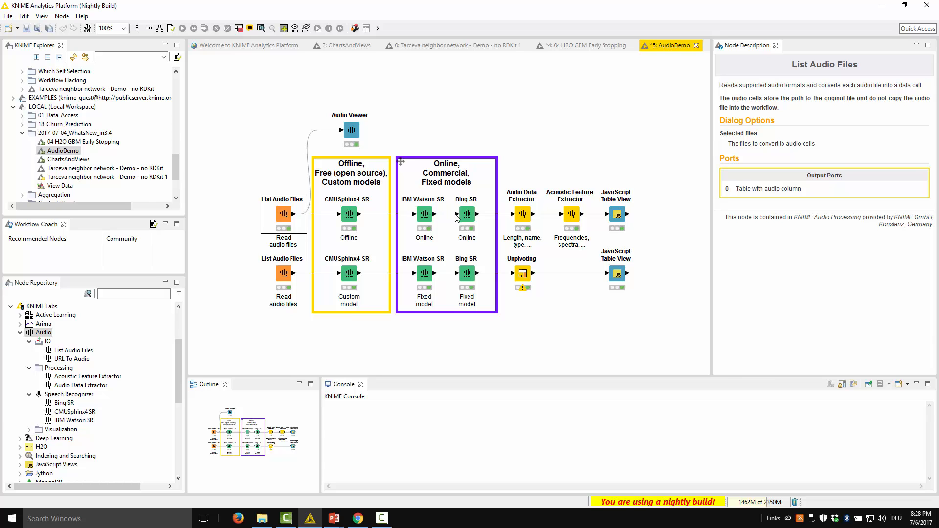
Step: Inspect the audio model and custom model options of the offline CMUSphinx4 SR node without changing them
{"action": "right_click", "coordinate": [346, 215]}
{"action": "left_click", "coordinate": [378, 223]}
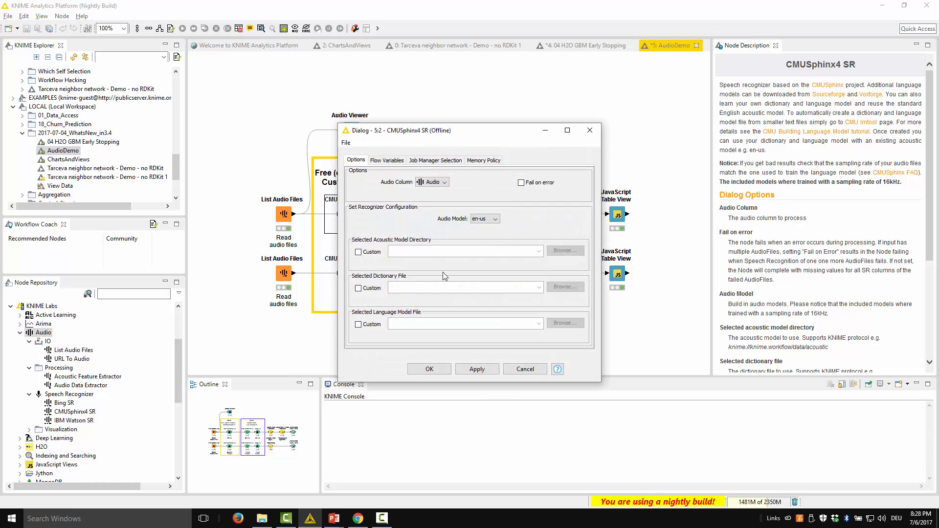
{"action": "left_click", "coordinate": [531, 370]}
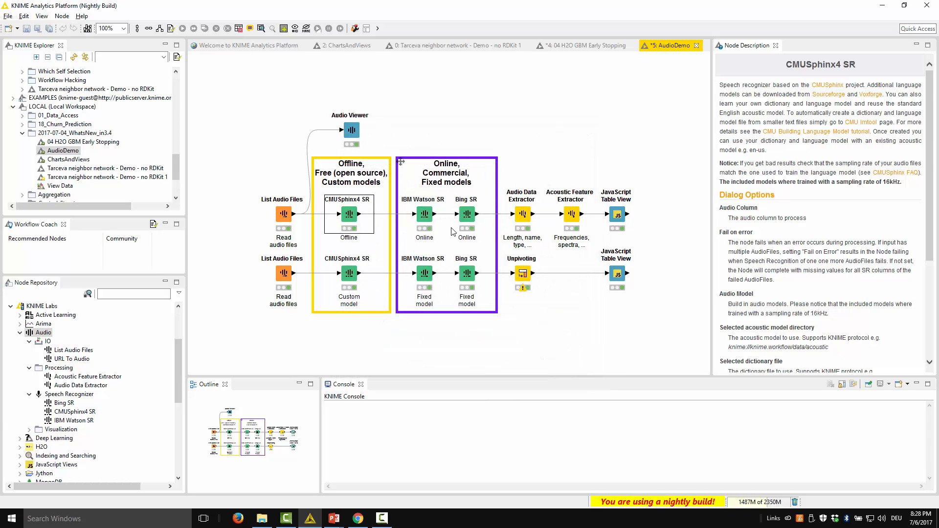
Step: Check the authentication and language settings of the upper IBM Watson SR and Bing SR nodes without changing them
{"action": "right_click", "coordinate": [419, 216]}
{"action": "left_click", "coordinate": [434, 223]}
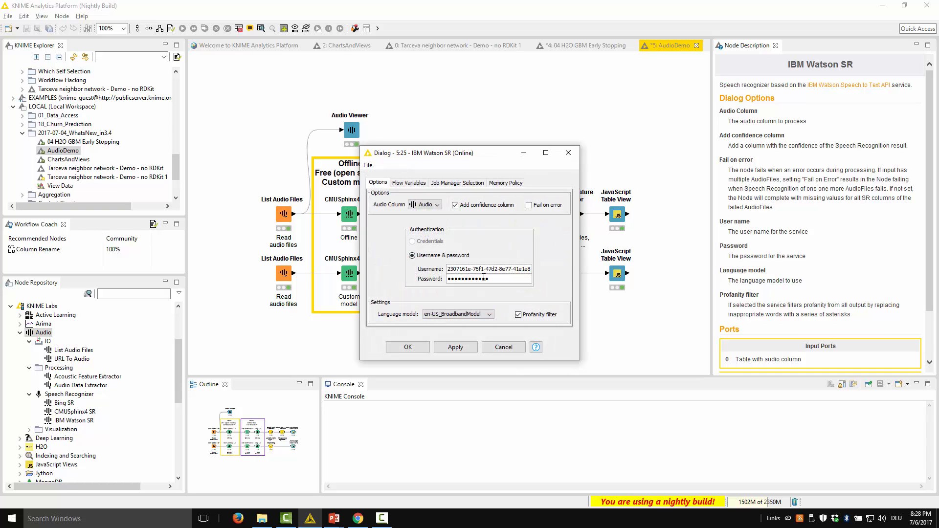
{"action": "left_click", "coordinate": [504, 344]}
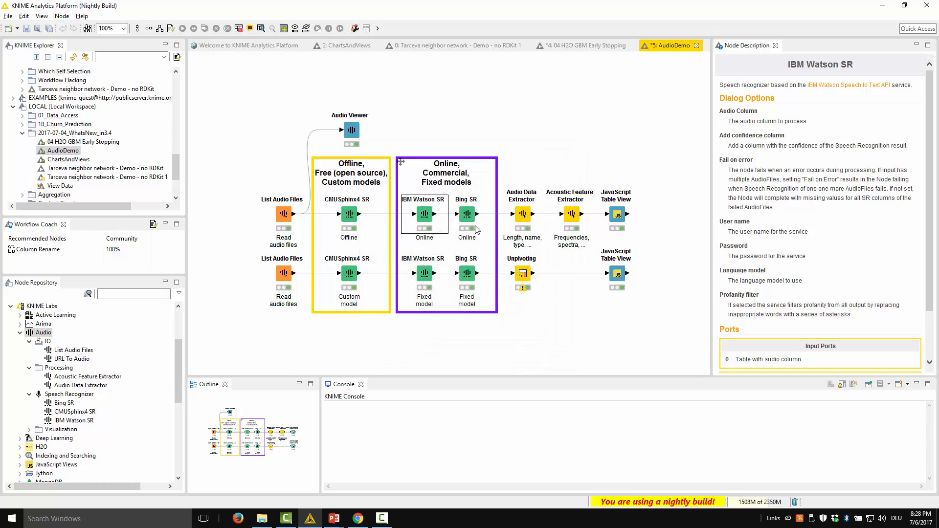
{"action": "double_click", "coordinate": [476, 215]}
{"action": "left_click", "coordinate": [511, 329]}
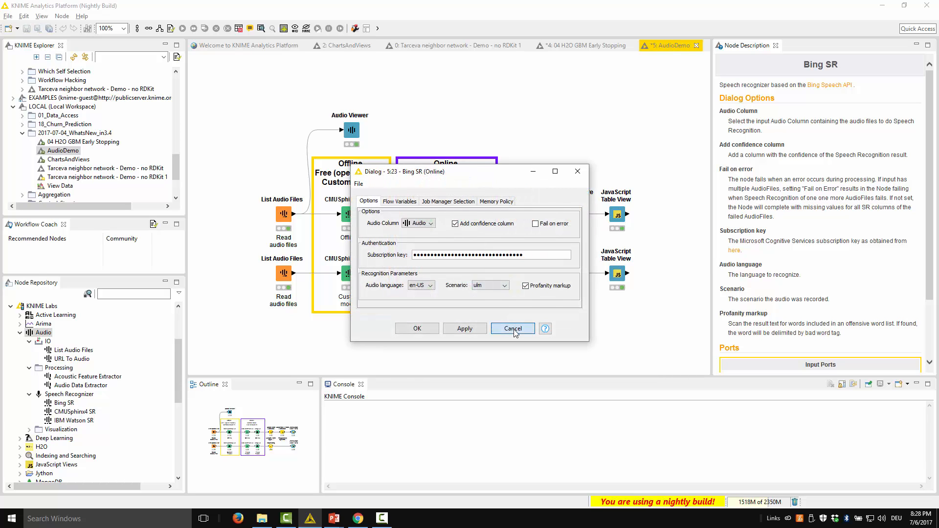
Step: Examine which data the Audio Data Extractor node can extract from audio files, leaving its configuration unchanged
{"action": "left_click", "coordinate": [519, 223]}
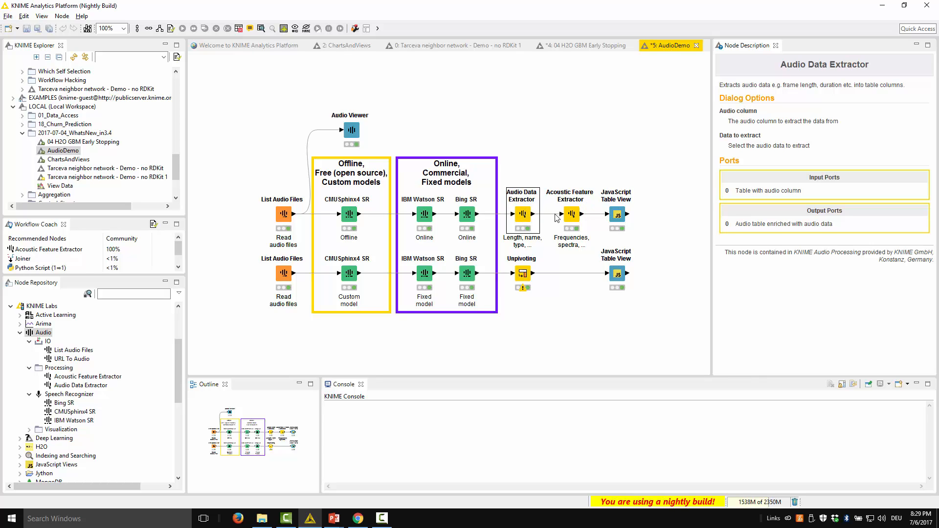
{"action": "right_click", "coordinate": [523, 215]}
{"action": "left_click", "coordinate": [536, 224]}
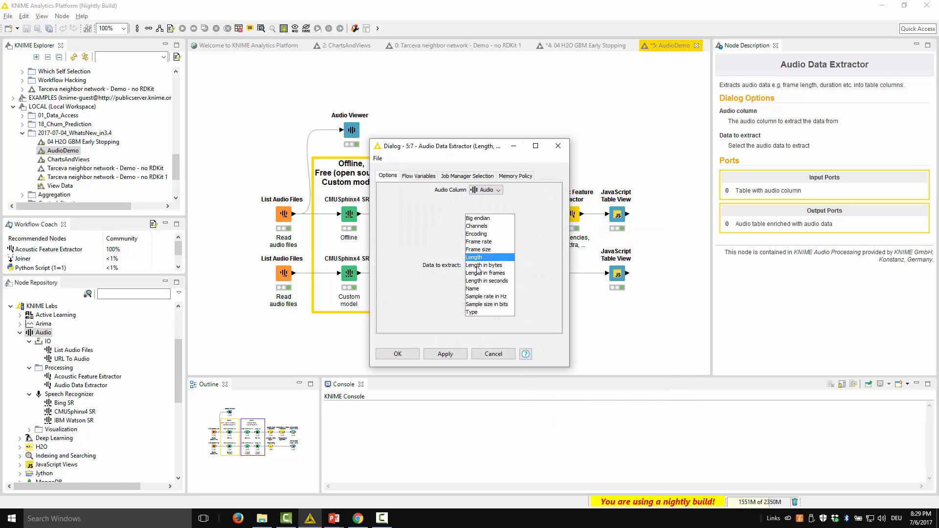
{"action": "left_click", "coordinate": [492, 352]}
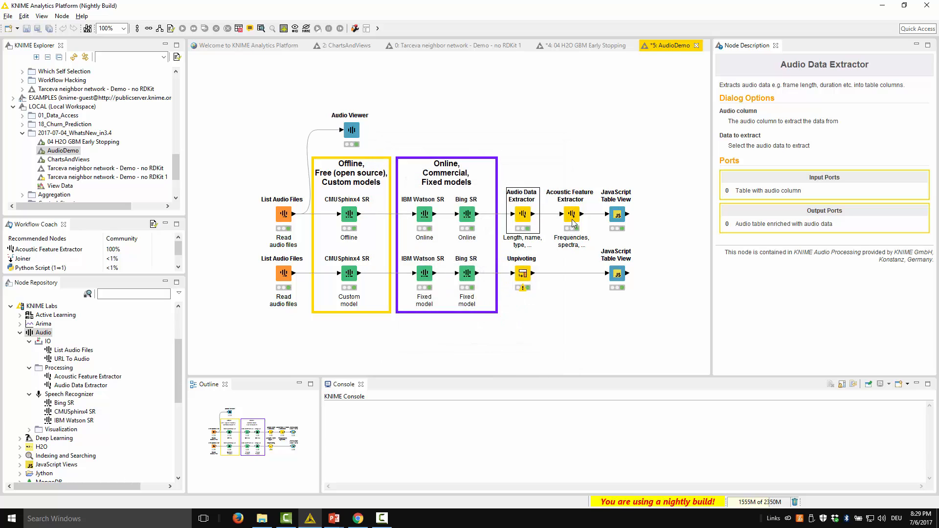
{"action": "right_click", "coordinate": [572, 216]}
{"action": "left_click", "coordinate": [580, 164]}
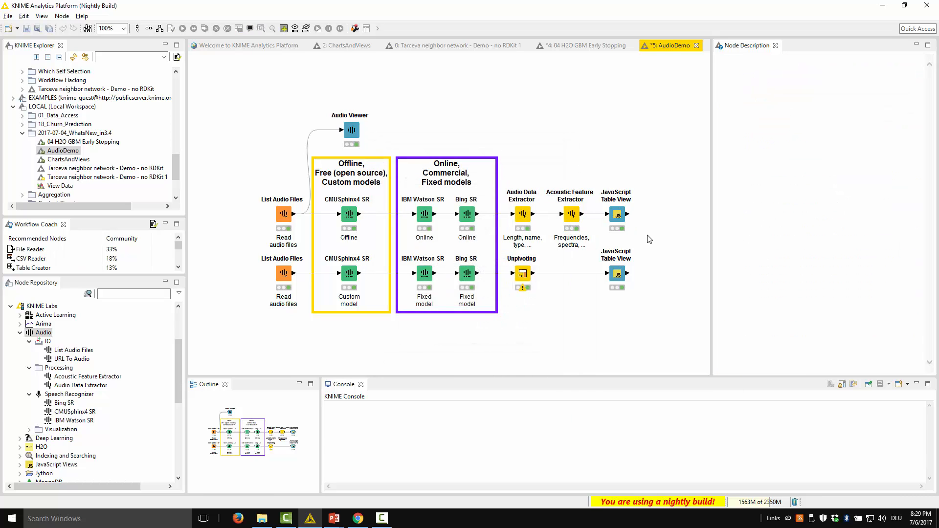
Step: Open the upper JavaScript Table View's interactive view, widen it to compare the three recognizers' transcriptions and confidences, and close it
{"action": "right_click", "coordinate": [615, 217]}
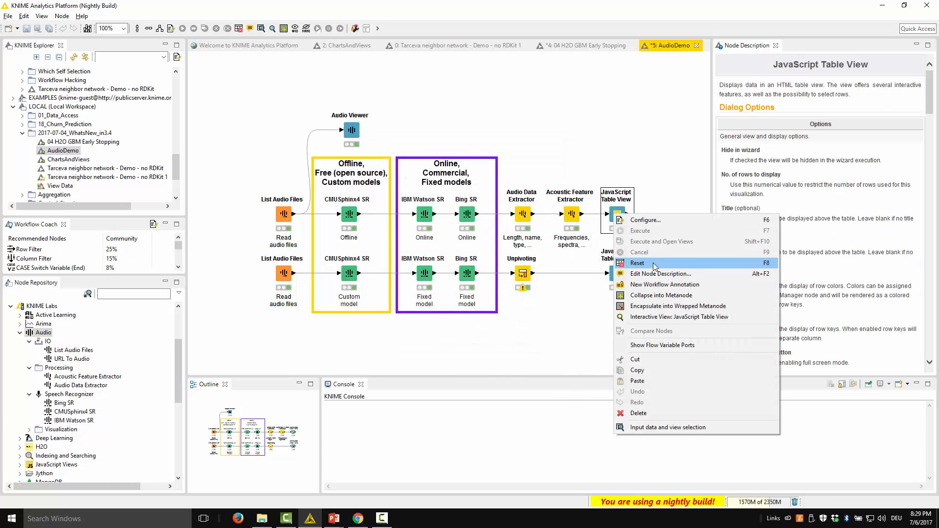
{"action": "left_click", "coordinate": [656, 318]}
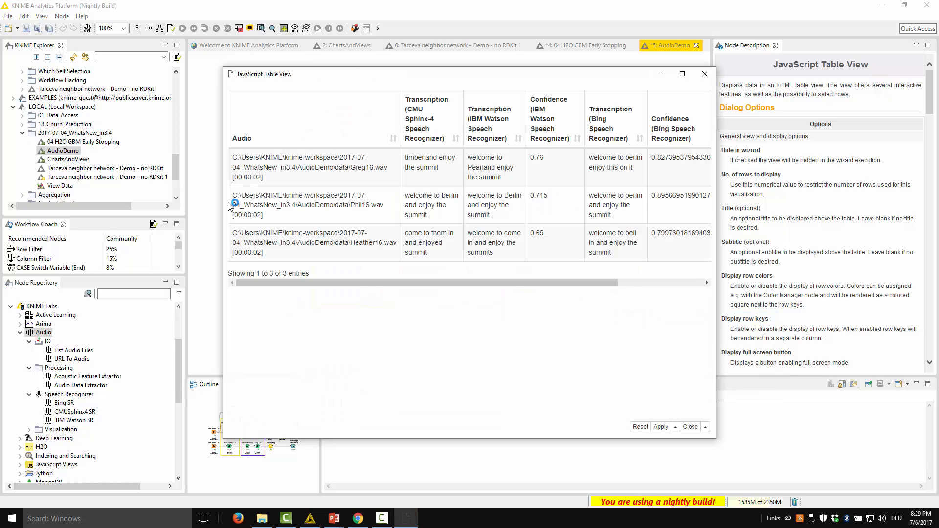
{"action": "left_click_drag", "start_coordinate": [223, 214], "coordinate": [48, 205]}
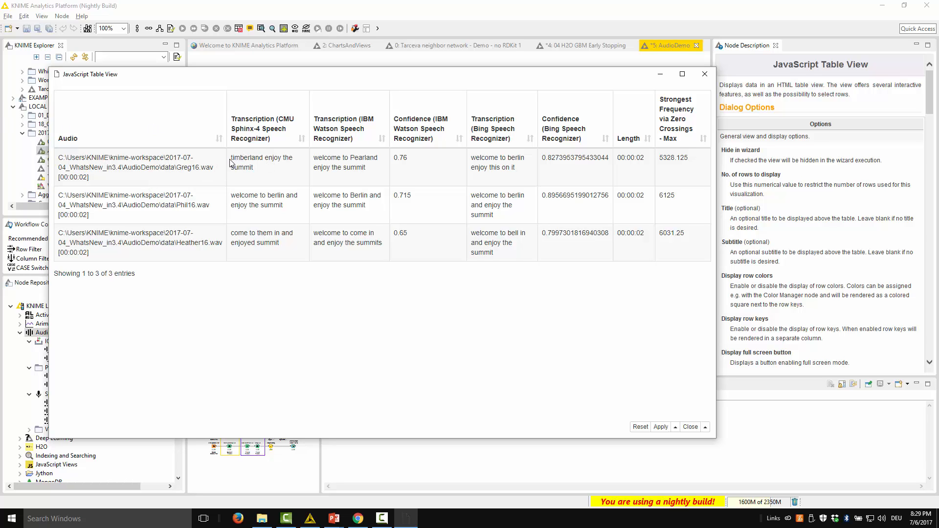
{"action": "left_click_drag", "start_coordinate": [230, 162], "coordinate": [255, 171]}
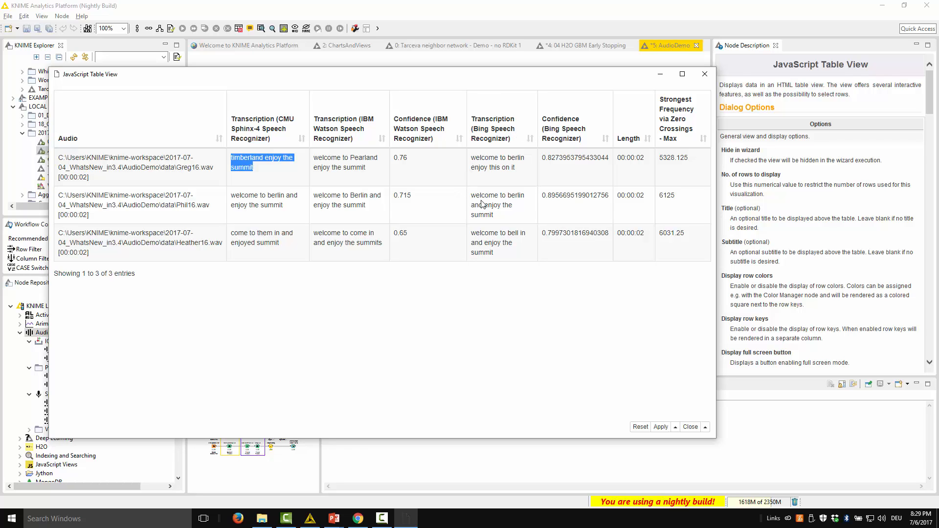
{"action": "left_click_drag", "start_coordinate": [498, 218], "coordinate": [468, 194]}
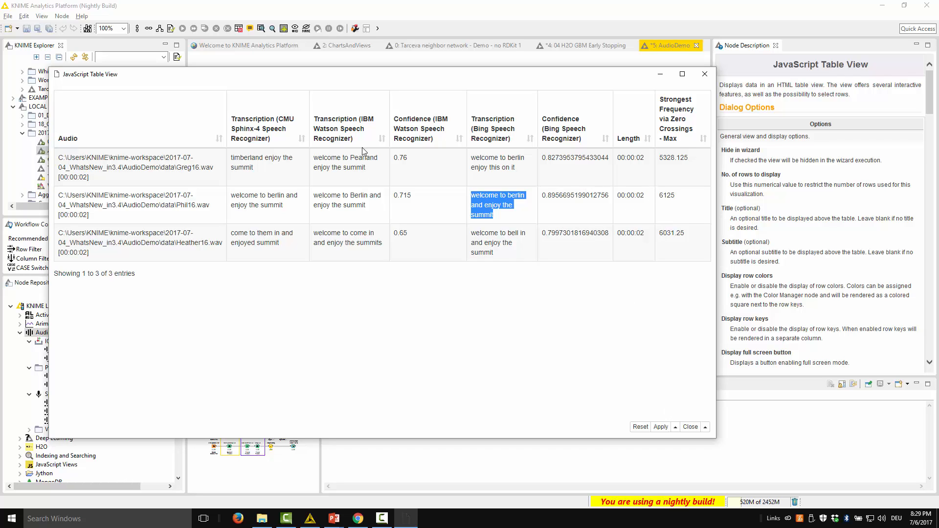
{"action": "left_click", "coordinate": [688, 426]}
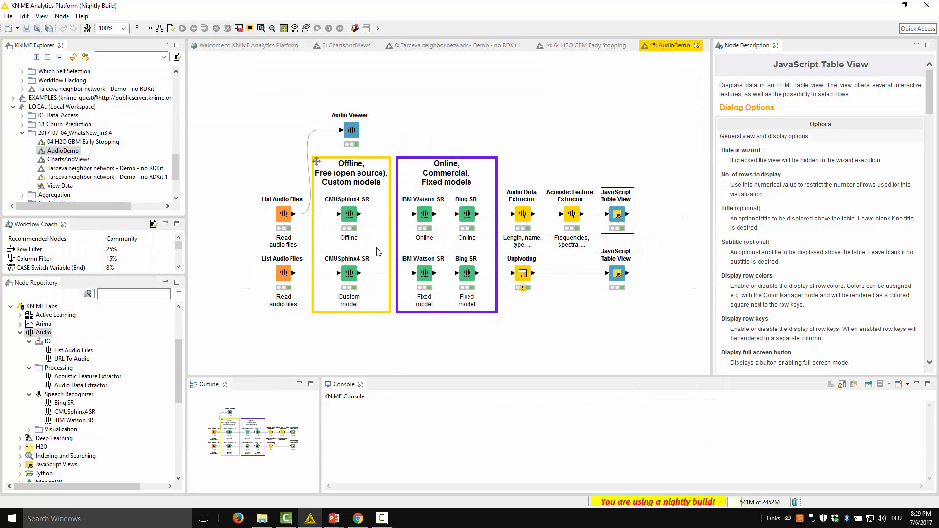
Step: Switch back to the PowerPoint presentation and advance to the slide on cloud connectivity changes
{"action": "key", "text": "alt+Tab"}
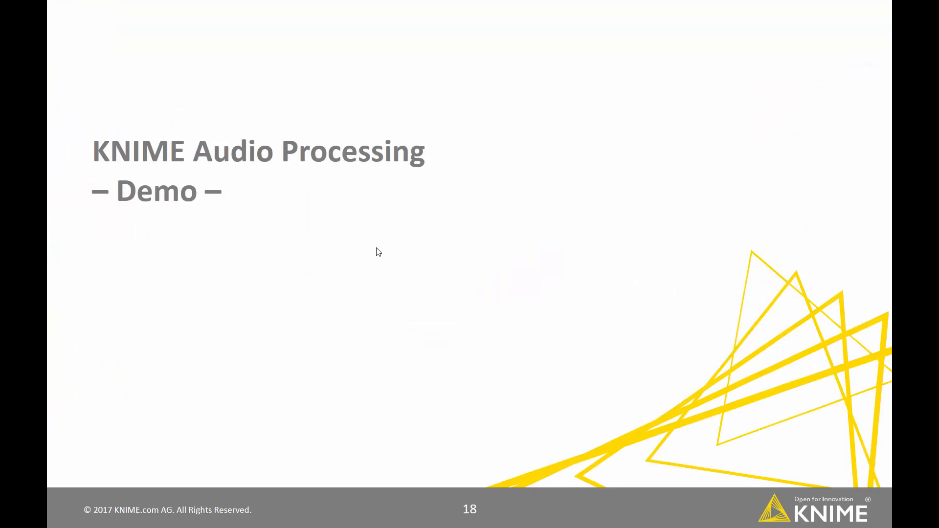
{"action": "key", "text": "Right"}
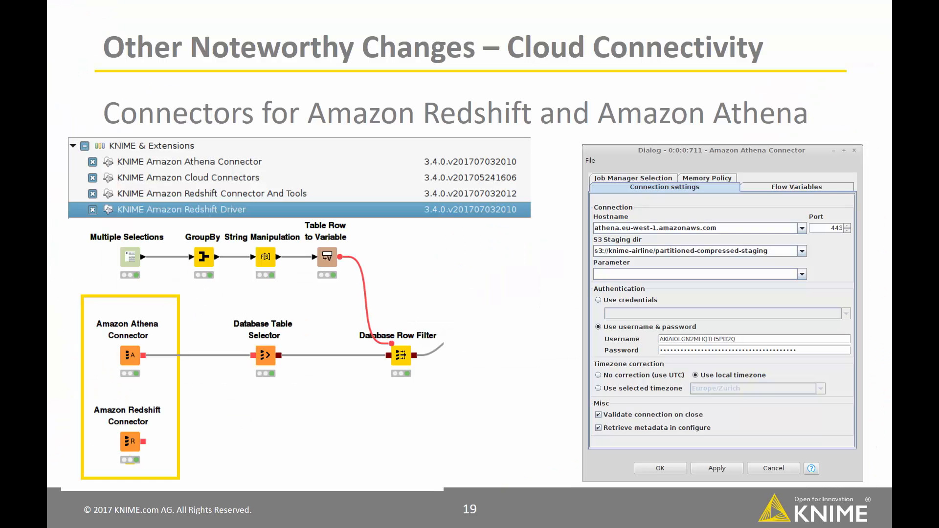